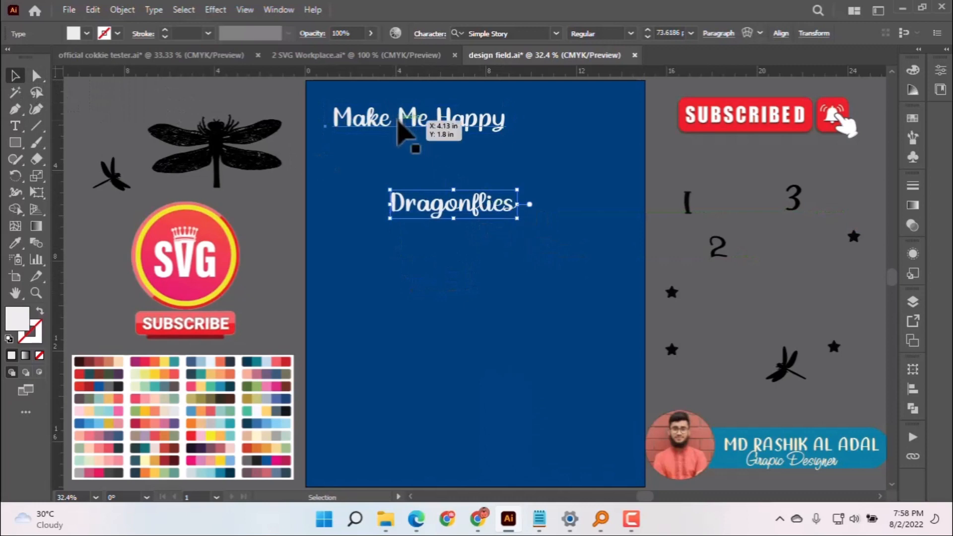
Step: Cut "Make Me" out of the "Make Me Happy" text and paste it as a separate text object below "Dragonflies"
double_click(422, 115)
left_click_drag(429, 117, 334, 117)
key("ctrl+c")
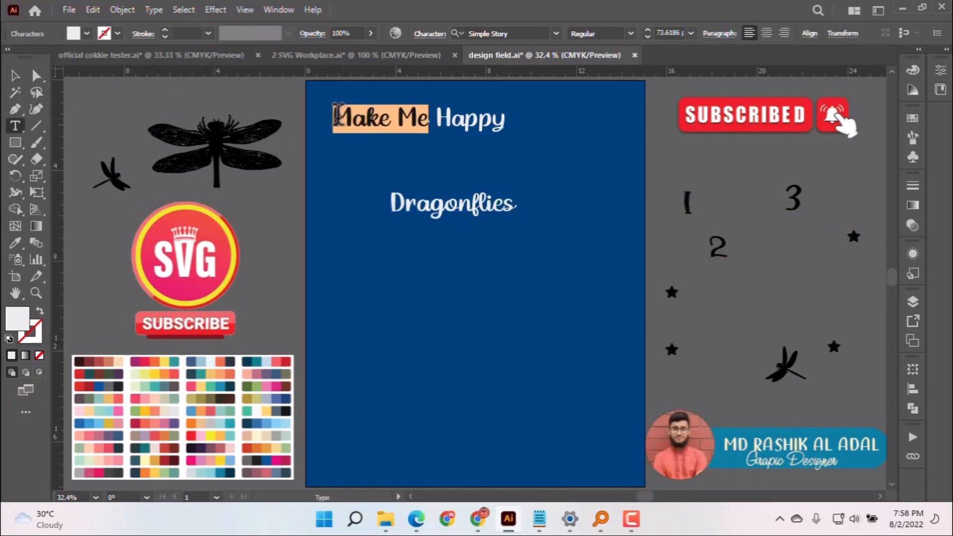
key("BackSpace")
key("Escape")
left_click(15, 76)
key("ctrl+v")
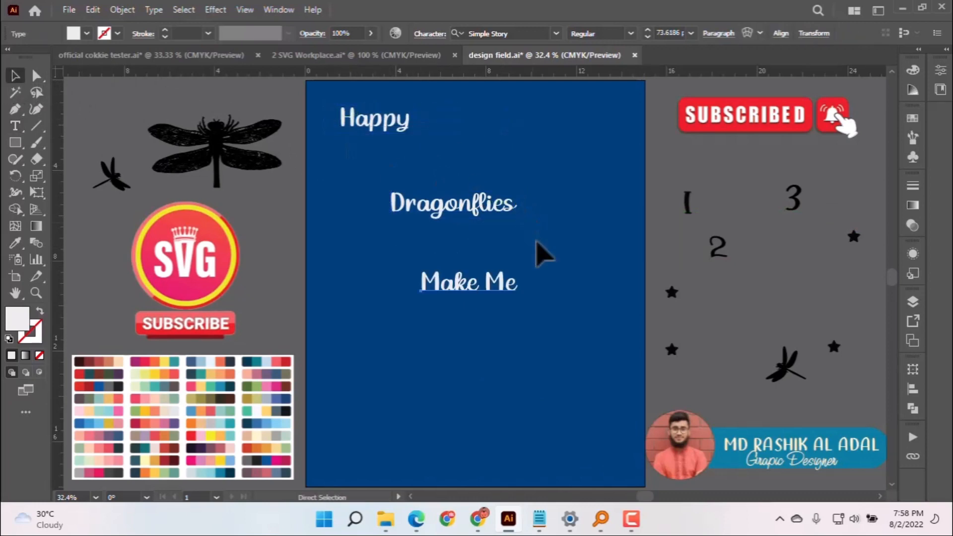
mouse_move(478, 282)
left_mouse_down()
mouse_move(476, 257)
mouse_move(477, 266)
left_mouse_up()
Step: Remove the leading space before "Happy" and stack the words as "Dragonflies", "Make Me", "Happy" down the artboard
left_click(384, 130)
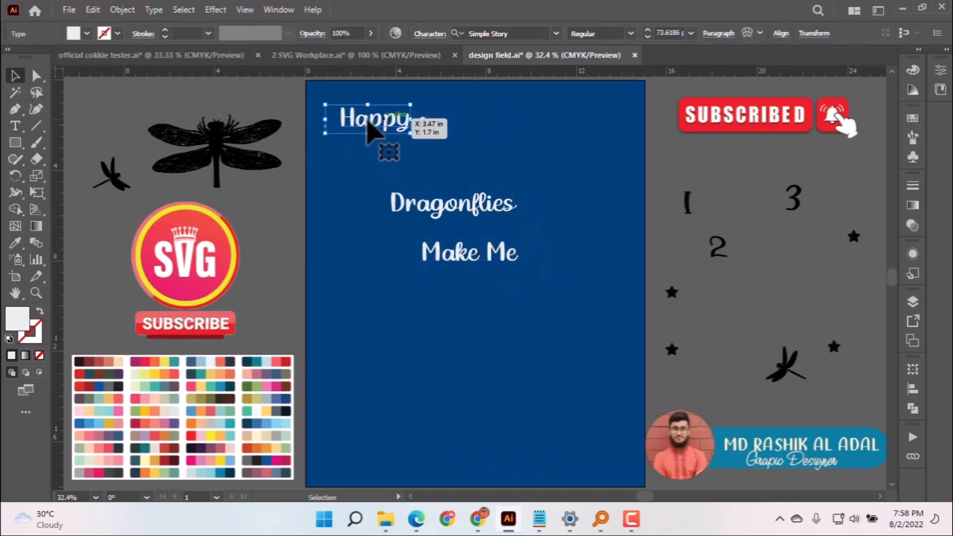
double_click(343, 116)
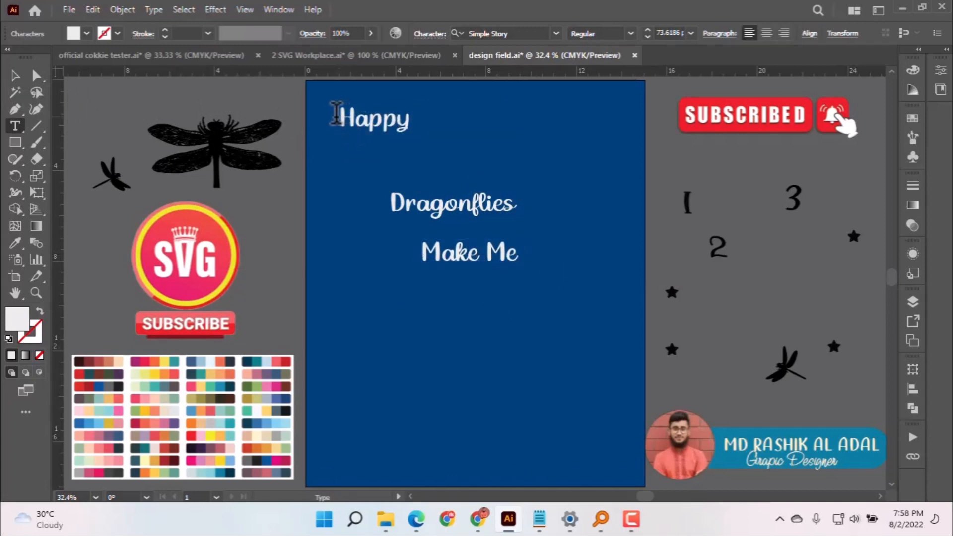
key("BackSpace")
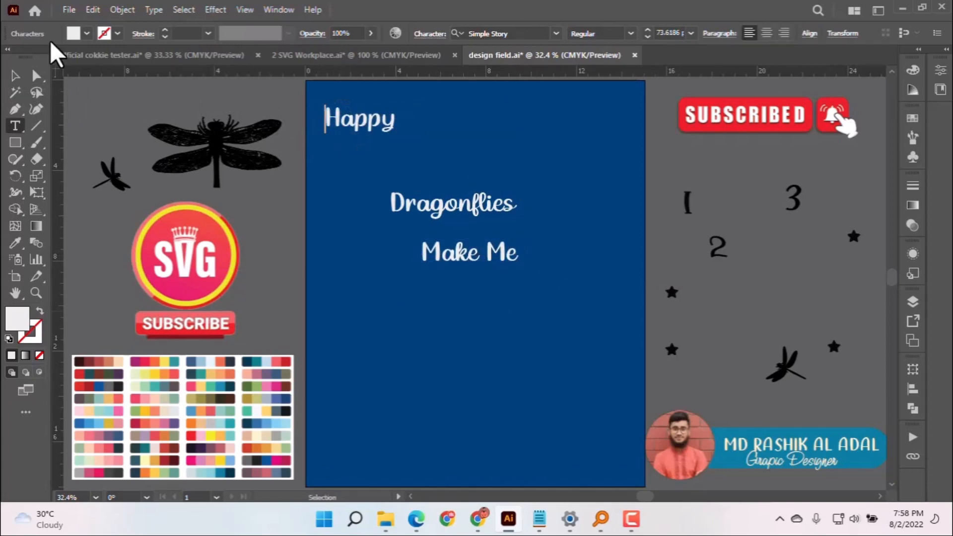
left_click(22, 72)
left_click_drag(348, 119, 449, 289)
left_click_drag(482, 214, 496, 223)
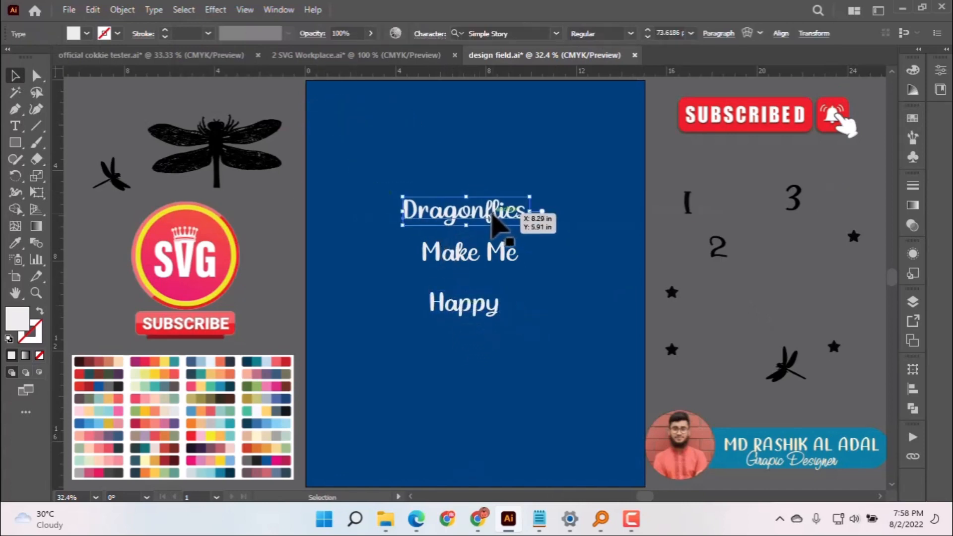
Step: Move the large dragonfly onto the artboard above "Dragonflies" and sample the text's off-white fill onto it
left_click_drag(208, 155, 474, 169)
left_click(578, 243)
key("i")
left_click(507, 213)
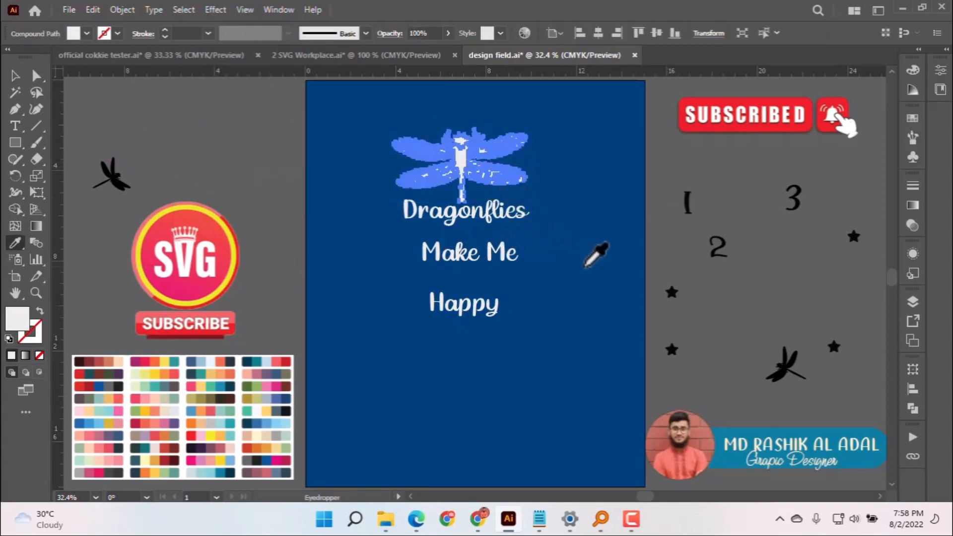
key("v")
left_click(582, 268)
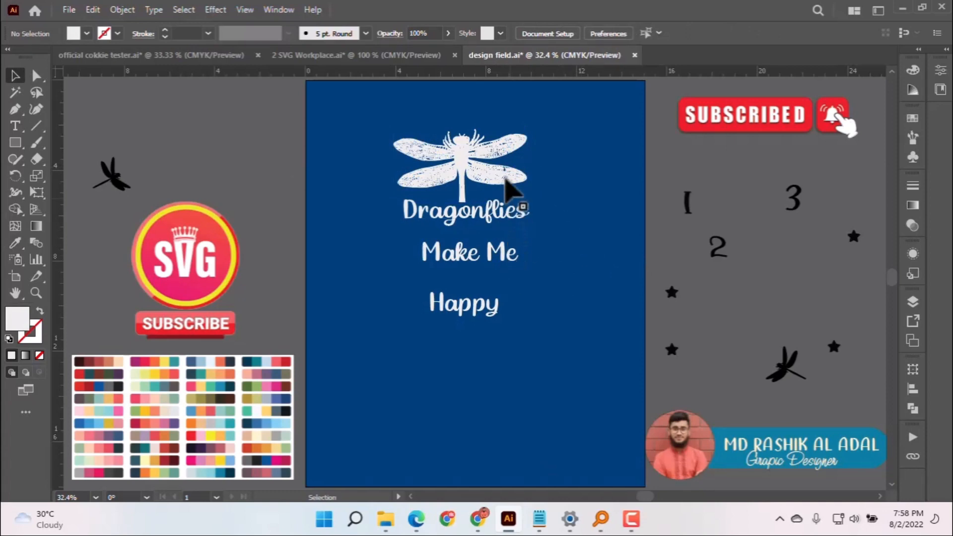
Step: Scale down the dragonfly and enlarge the "Dragonflies" text to about 94 pt, placing it under the dragonfly
left_click(506, 187)
left_click_drag(527, 206, 498, 193)
left_click_drag(500, 216, 552, 224)
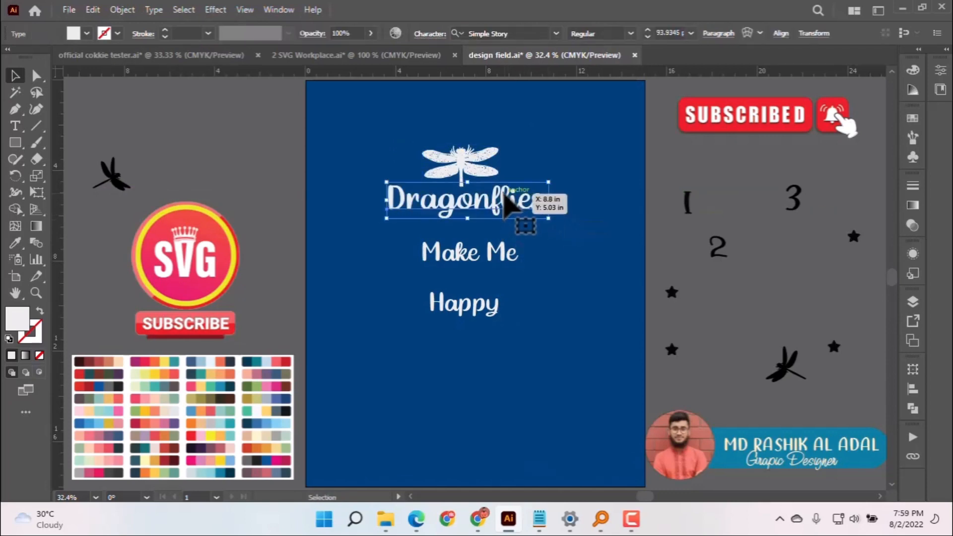
left_click_drag(498, 191, 502, 198)
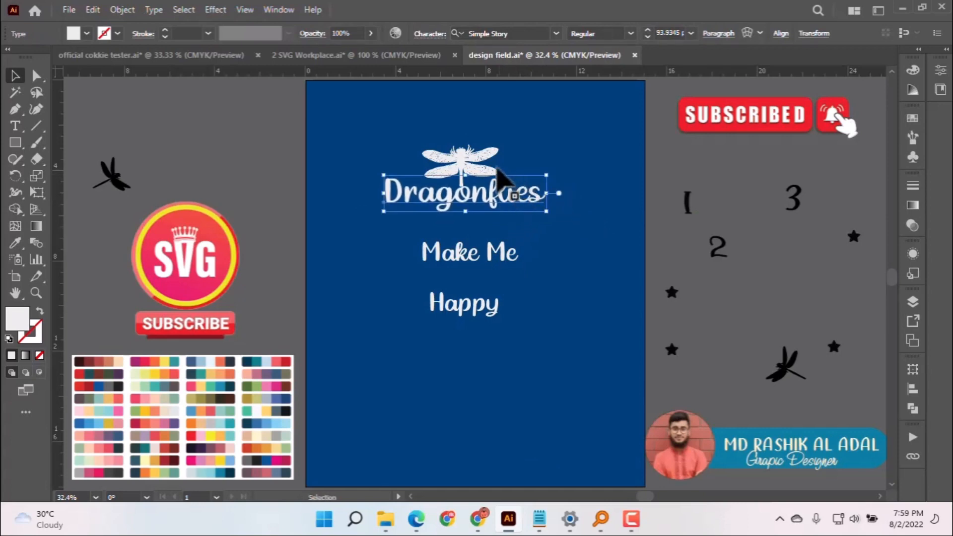
Step: Enlarge the dragonfly and position its tail so that it meets the "o" of "Dragonflies"
left_click(491, 175)
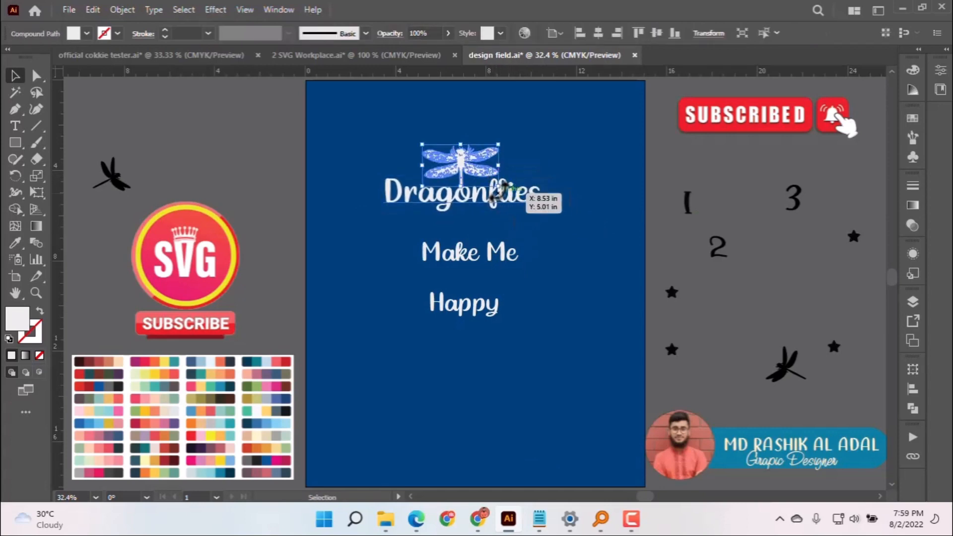
left_click_drag(508, 183, 526, 195)
left_click_drag(472, 175, 470, 168)
scroll(469, 204, "up", 5)
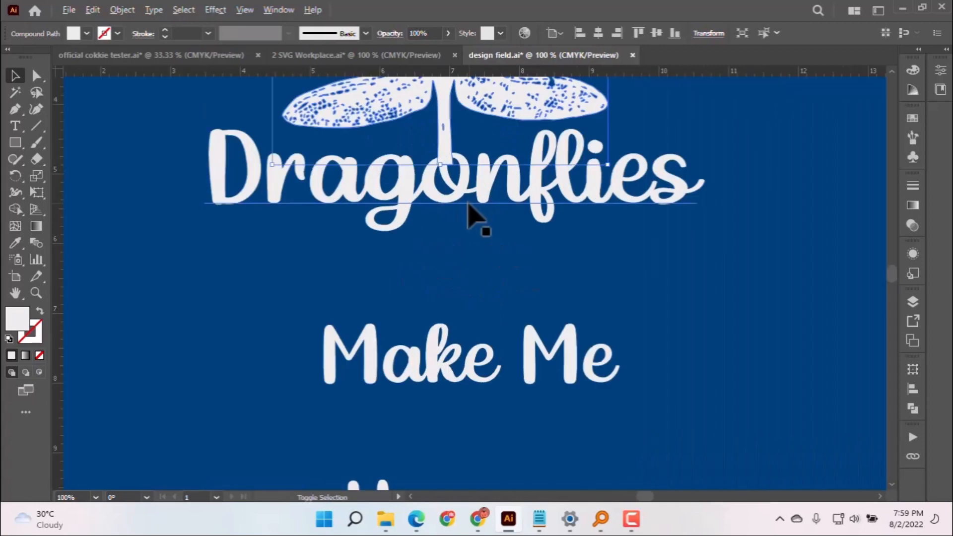
mouse_move(438, 116)
left_mouse_down()
mouse_move(438, 98)
mouse_move(441, 126)
left_mouse_up()
left_click(502, 314)
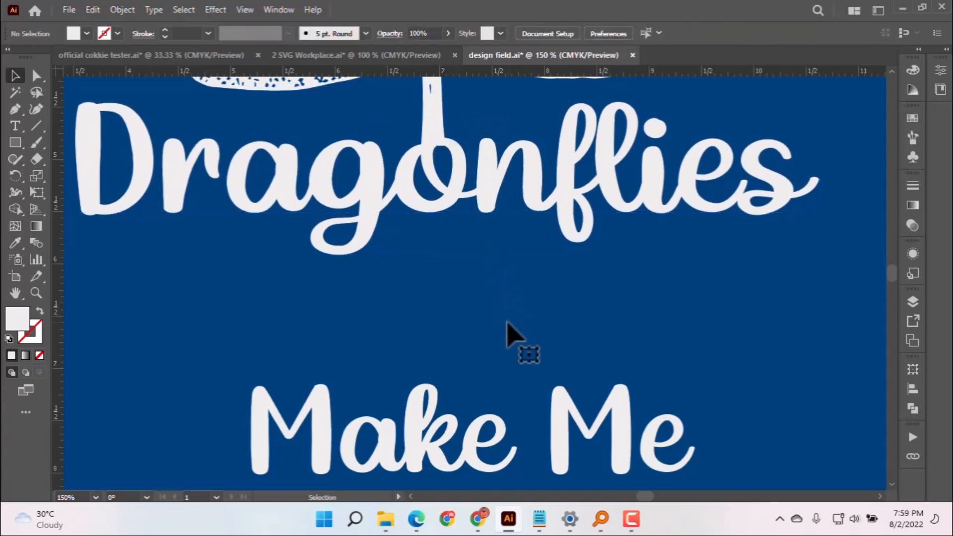
scroll(506, 322, "down", 5)
scroll(518, 329, "down", 1)
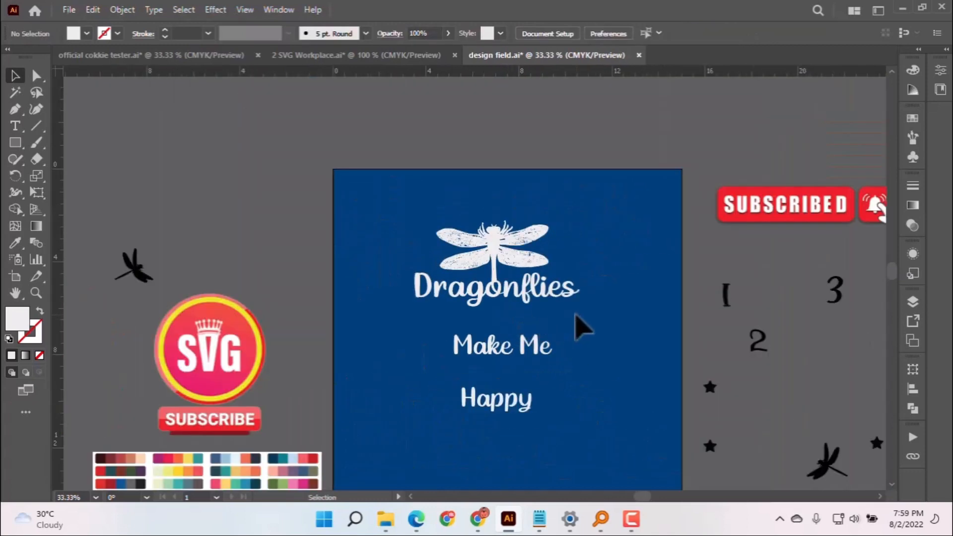
Step: Enlarge "Make Me" to about 92 pt and "Happy" to about 110 pt, stacking both closely under "Dragonflies"
left_click(551, 346)
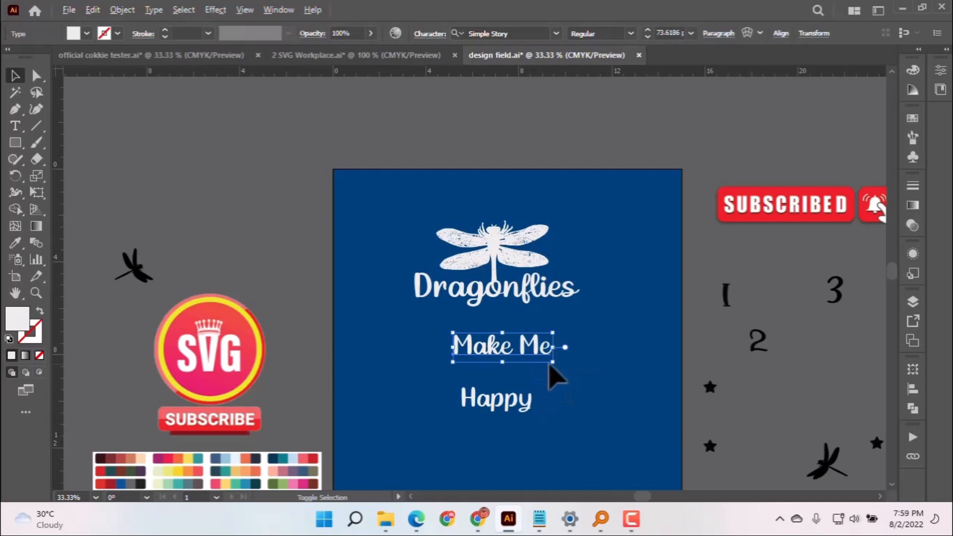
left_click_drag(550, 364, 546, 341)
left_click(521, 409)
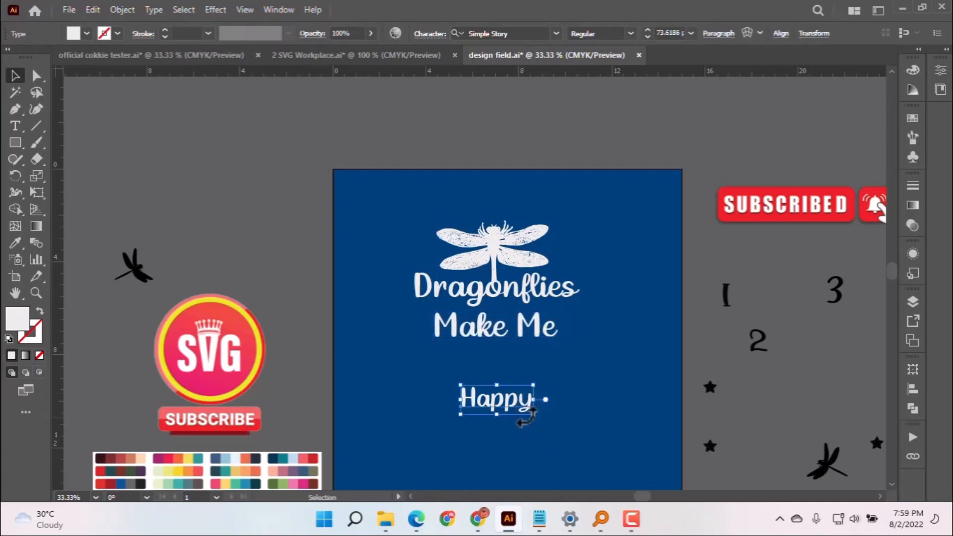
left_click_drag(534, 417, 533, 382)
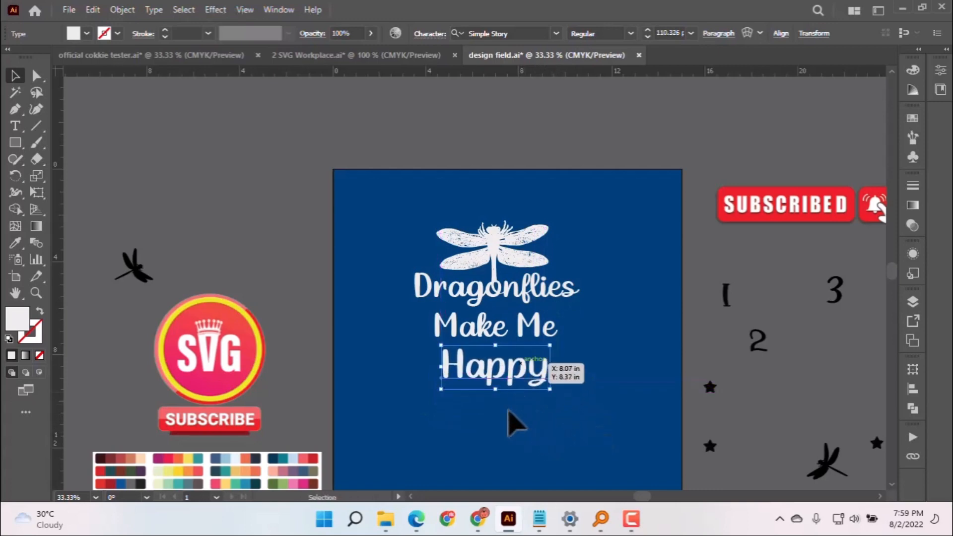
left_click(516, 424)
Step: Copy the Shells And Starfish style of the sample numeral 1 onto "Dragonflies" and move "Happy" and "Make Me" lower
left_click(530, 298)
key("i")
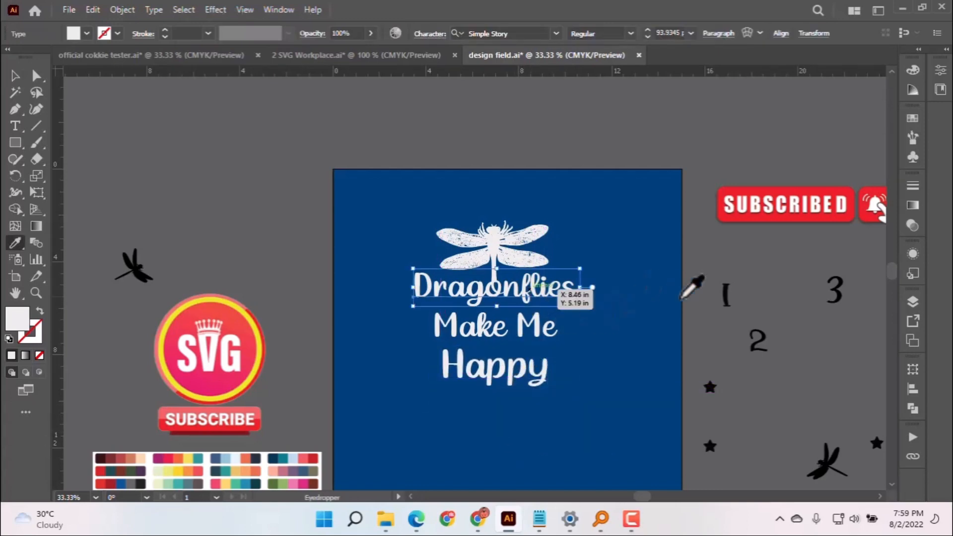
left_click(724, 288)
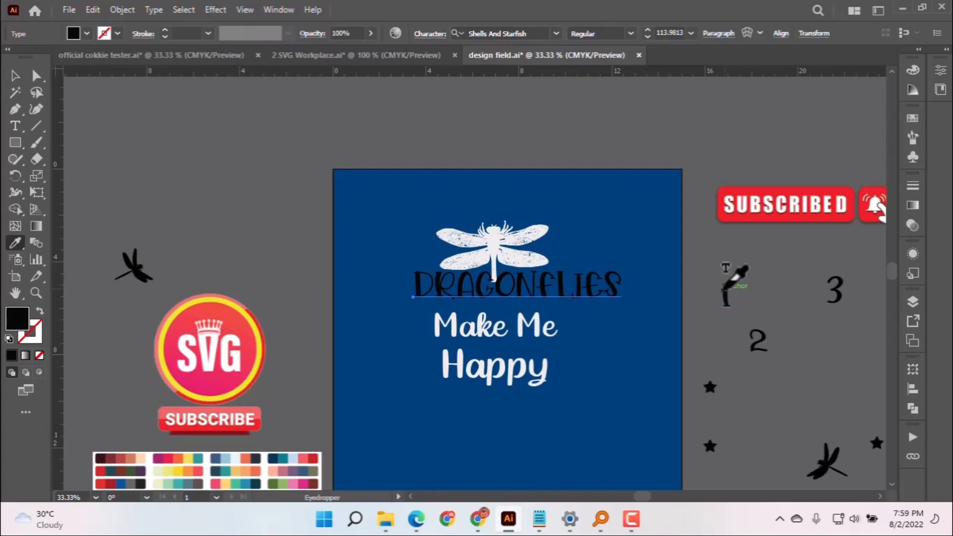
left_click(14, 76)
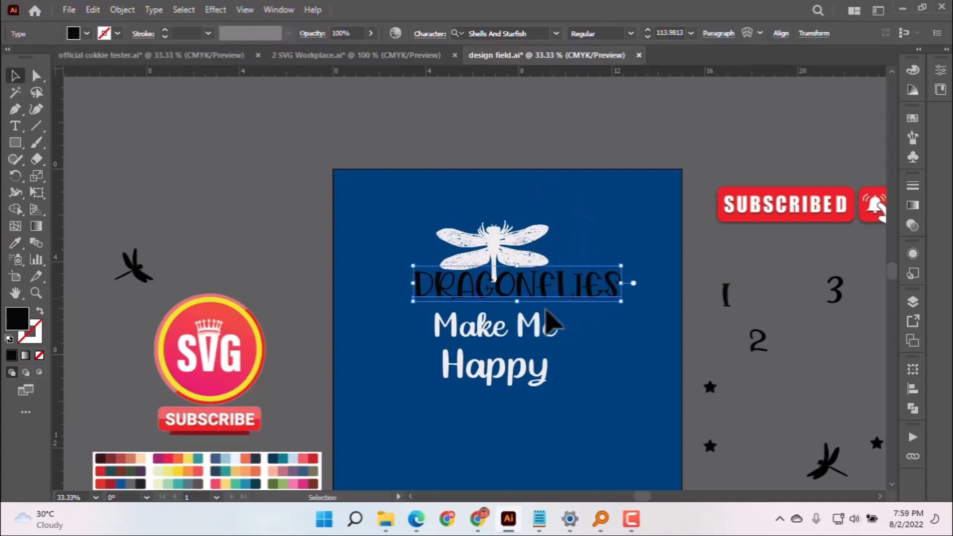
left_click_drag(510, 400, 517, 434)
left_click_drag(504, 350, 514, 383)
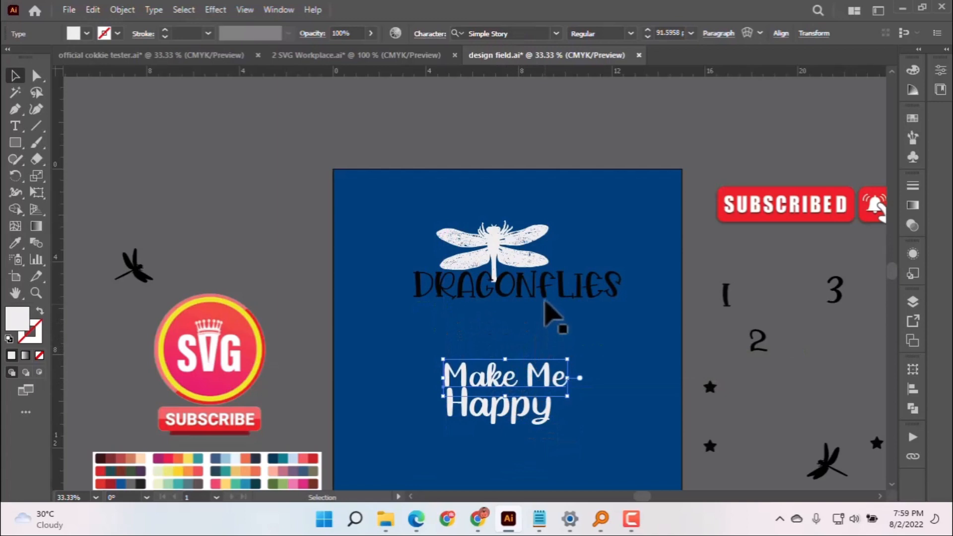
Step: Recolor "DRAGONFLIES" with the dragonfly's off-white fill and align its "O" under the dragonfly's tail
mouse_move(545, 301)
left_mouse_down()
mouse_move(540, 325)
mouse_move(529, 296)
left_mouse_up()
key("i")
left_click(492, 254)
key("v")
scroll(527, 294, "up", 4)
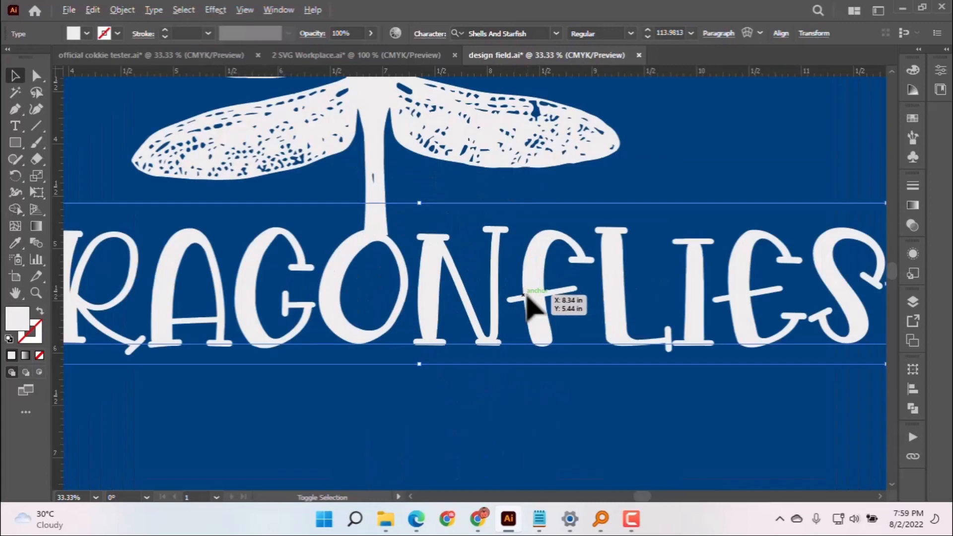
scroll(526, 295, "up", 1)
left_click_drag(427, 267, 430, 268)
key("ctrl+0")
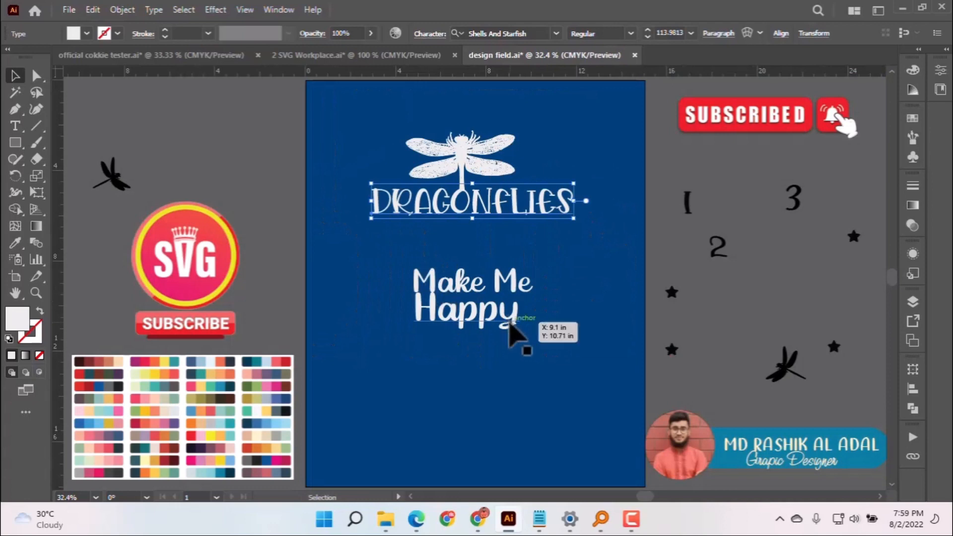
Step: Enlarge "Make Me" and copy the Amazing Mother style of the sample numeral 2 onto it
left_click(530, 320)
left_click(525, 281)
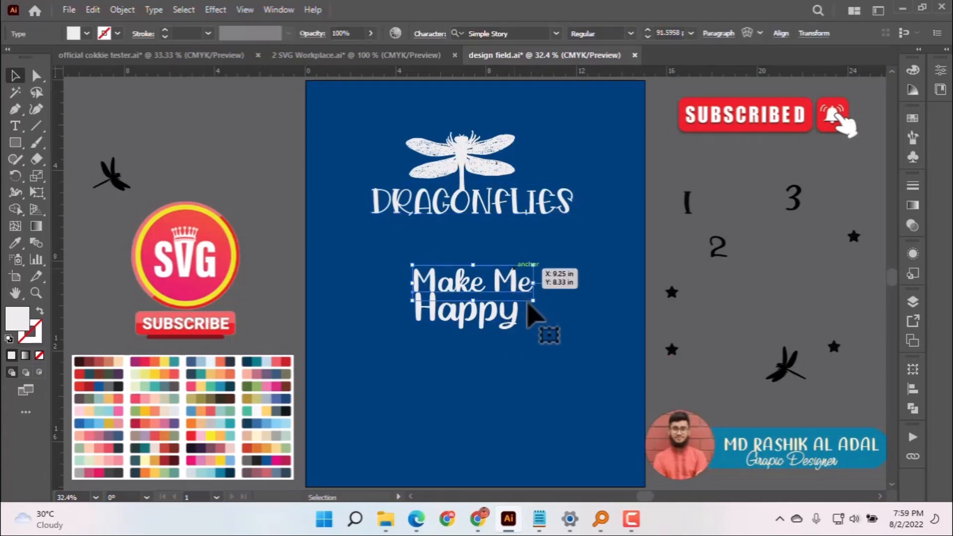
left_click_drag(532, 301, 563, 319)
key("i")
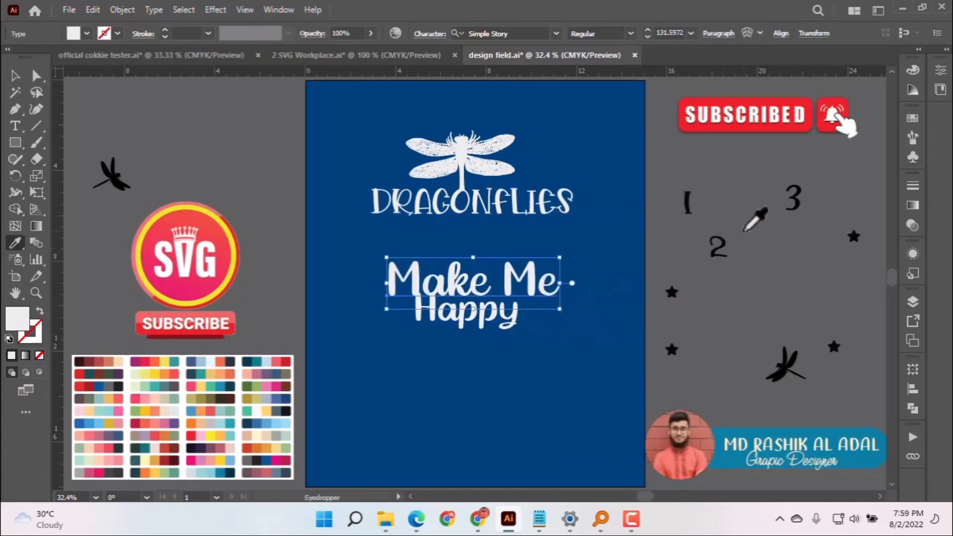
left_click(726, 244)
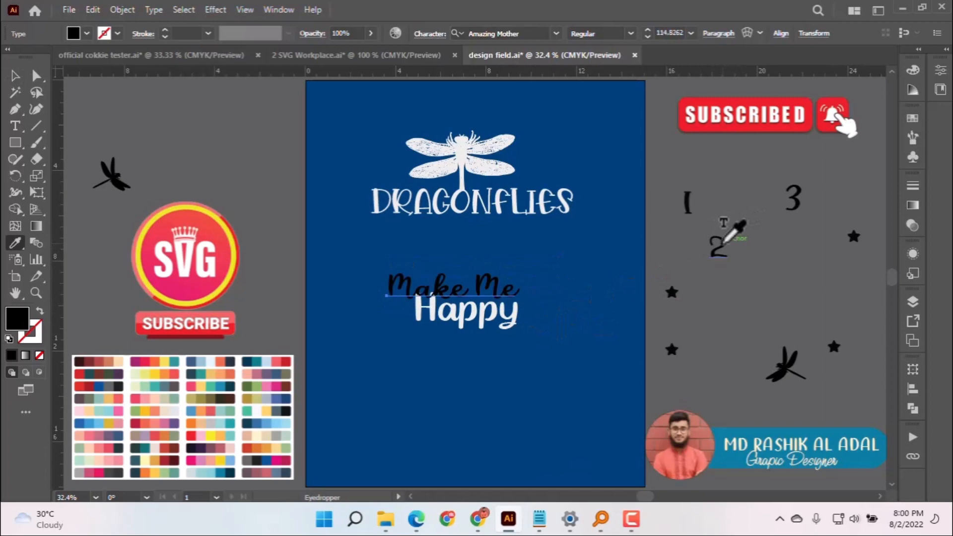
key("v")
Step: Try the "DRAGONFLIES" lettering style on "Make Me" and undo it
left_click(473, 296)
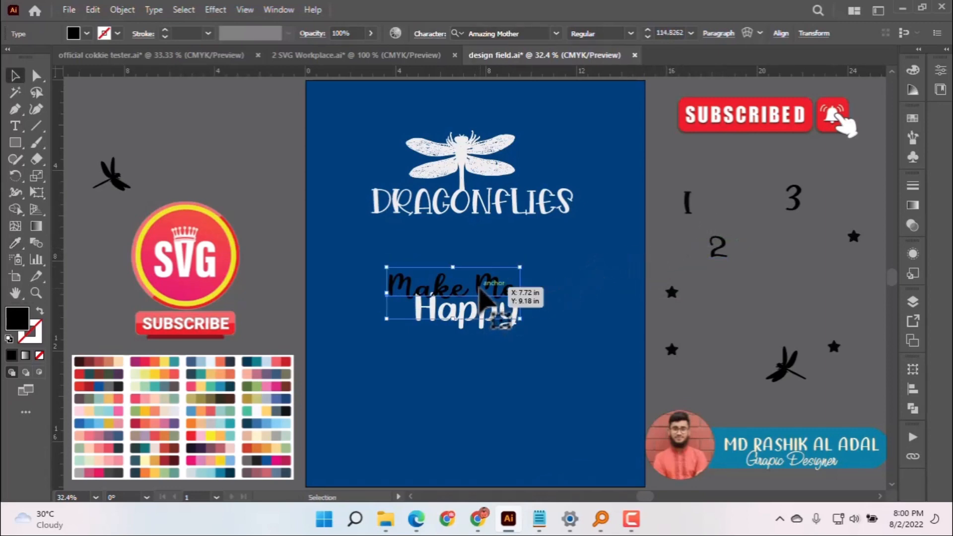
key("i")
left_click(511, 201)
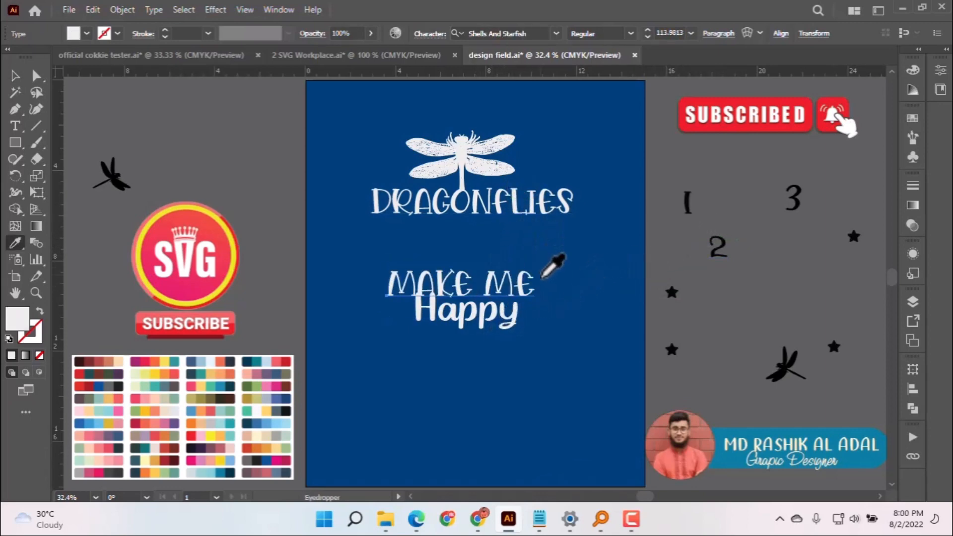
key("v")
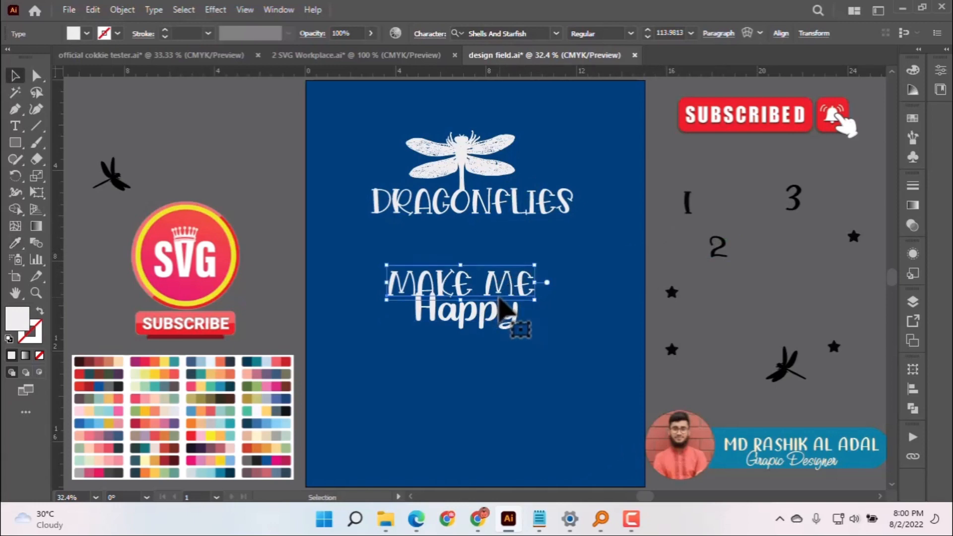
key("ctrl+z")
Step: Fill "Make Me" with white sampled from the color palette image and move it directly below "DRAGONFLIES"
key("i")
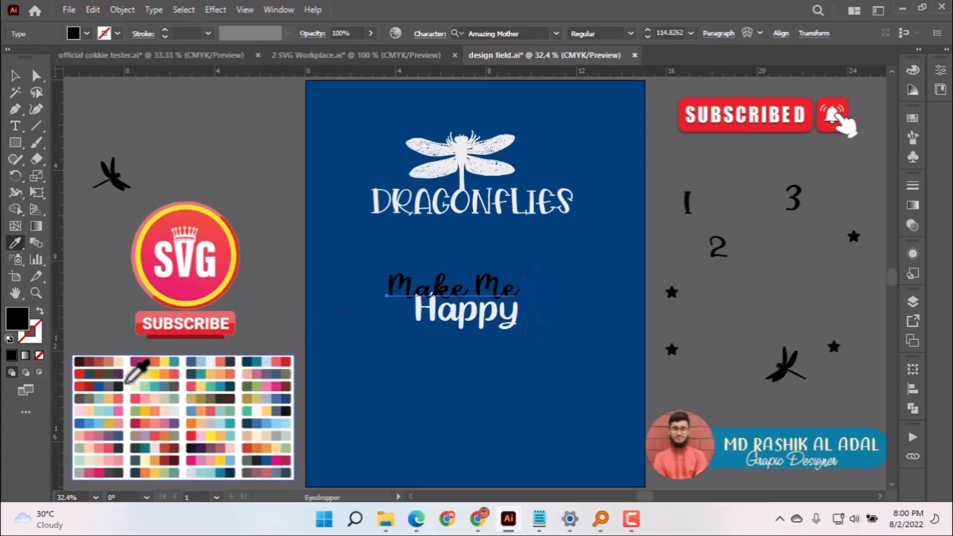
key("ctrl+shift+z")
key("v")
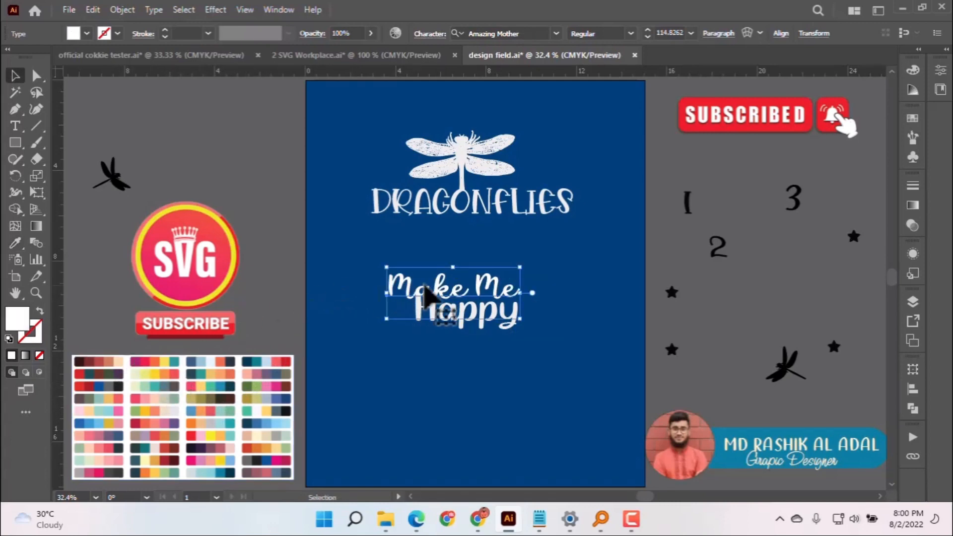
left_click_drag(470, 297, 487, 243)
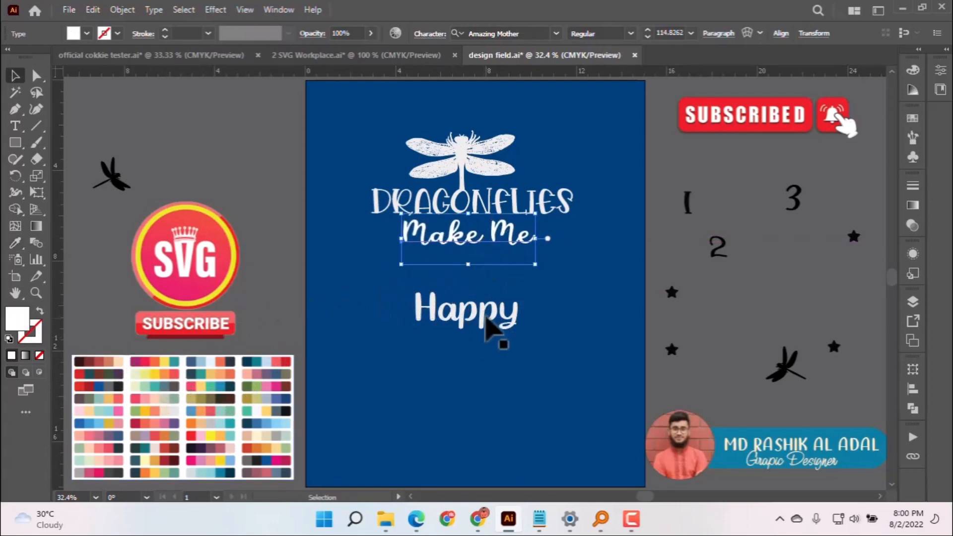
Step: Copy the Simple Story style of the sample numeral 3 onto "Happy" and fill it with white from the palette image
left_click(485, 316)
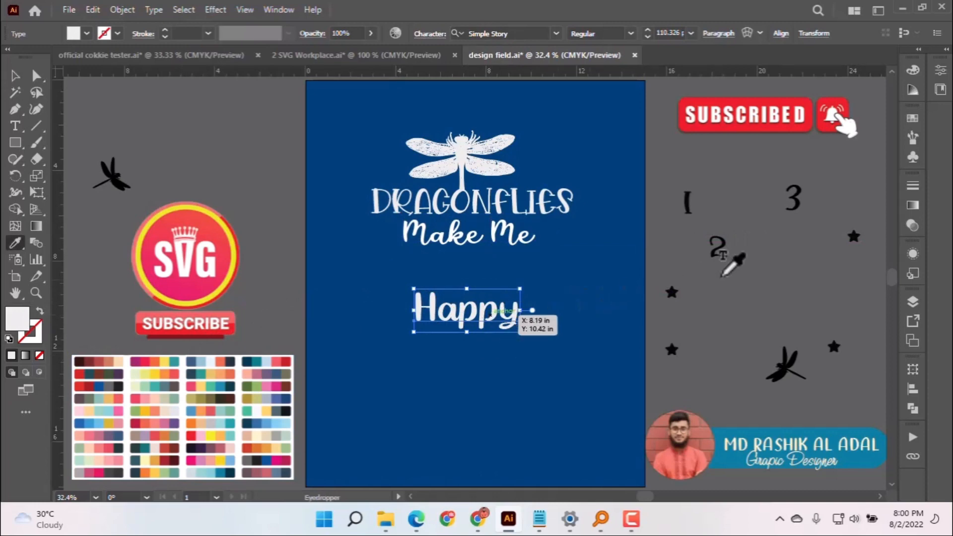
key("i")
left_click(803, 195)
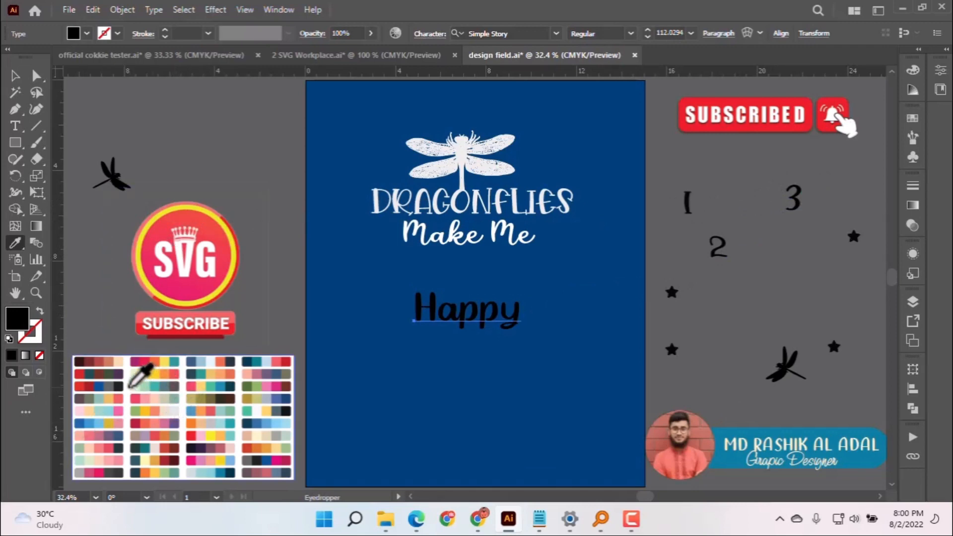
left_click(126, 383)
key("v")
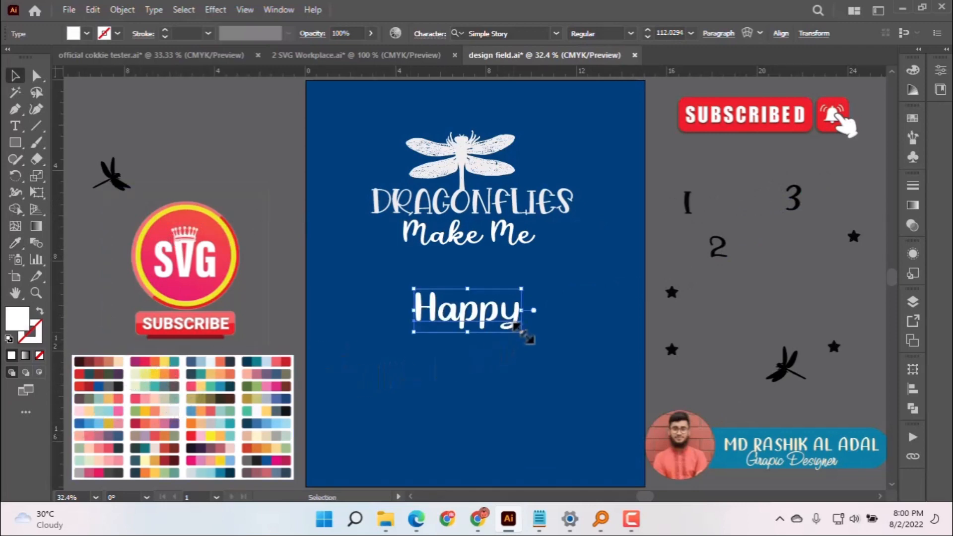
Step: Enlarge "Happy" to about 133 pt directly below "Make Me" and nudge "Make Me" slightly down to even the spacing
left_click_drag(521, 330, 510, 294)
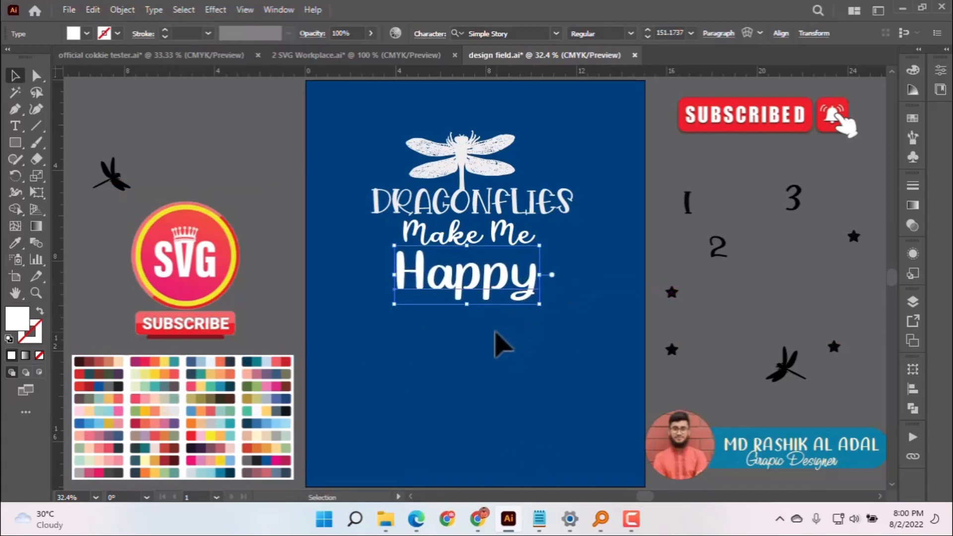
left_click(525, 239)
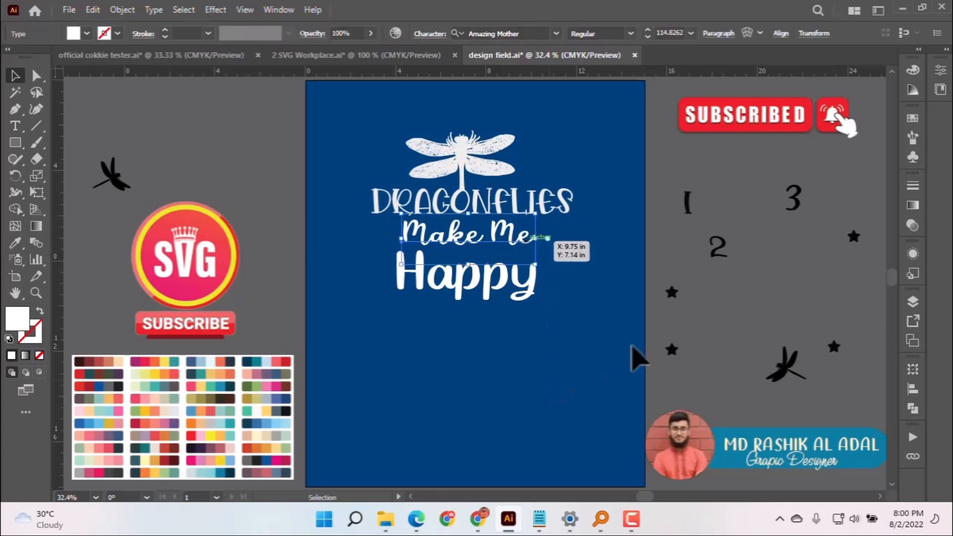
left_click(658, 265)
left_click_drag(524, 240, 526, 243)
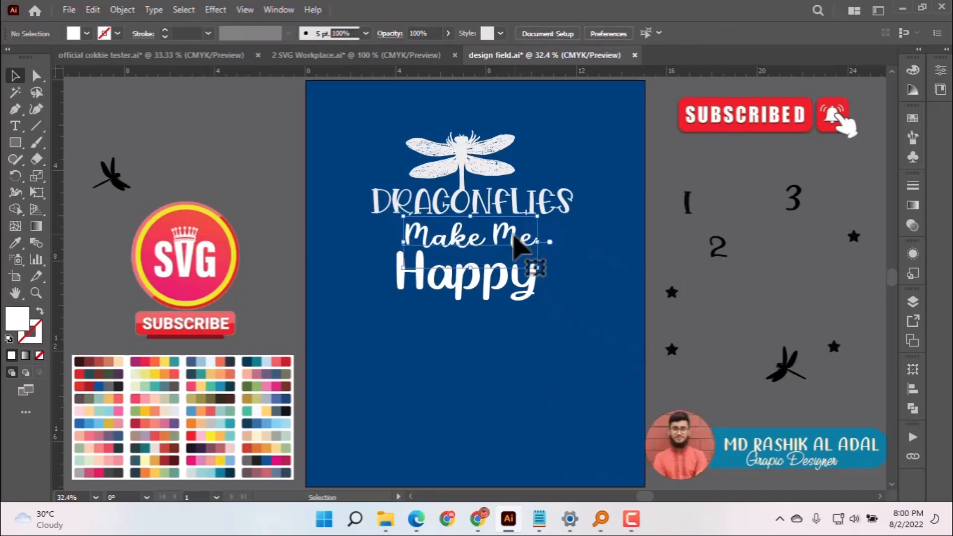
left_click(507, 297)
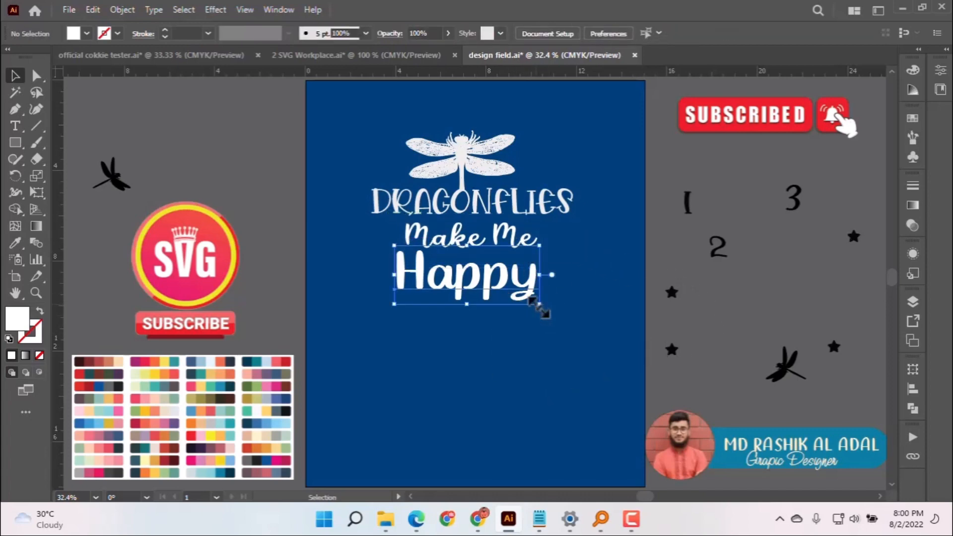
left_click_drag(538, 306, 533, 301)
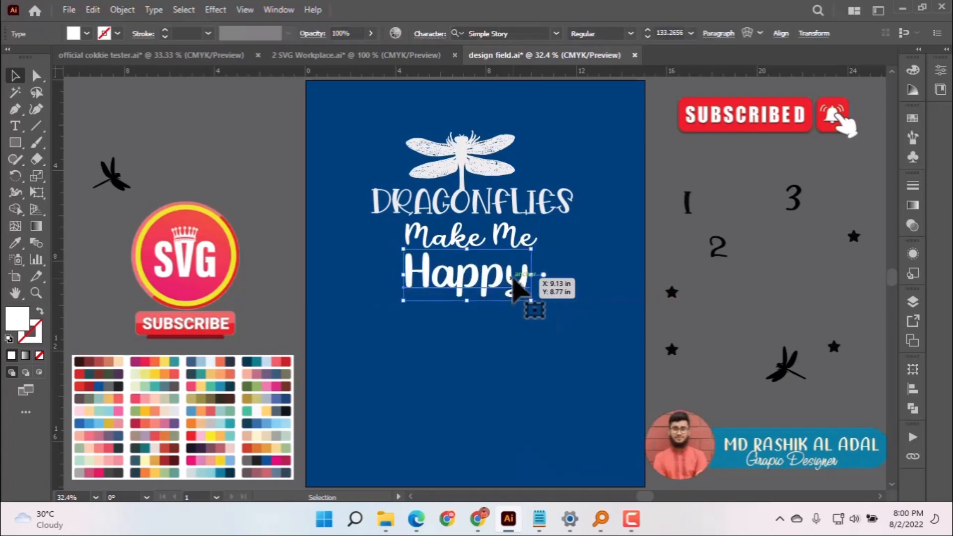
left_click(506, 335)
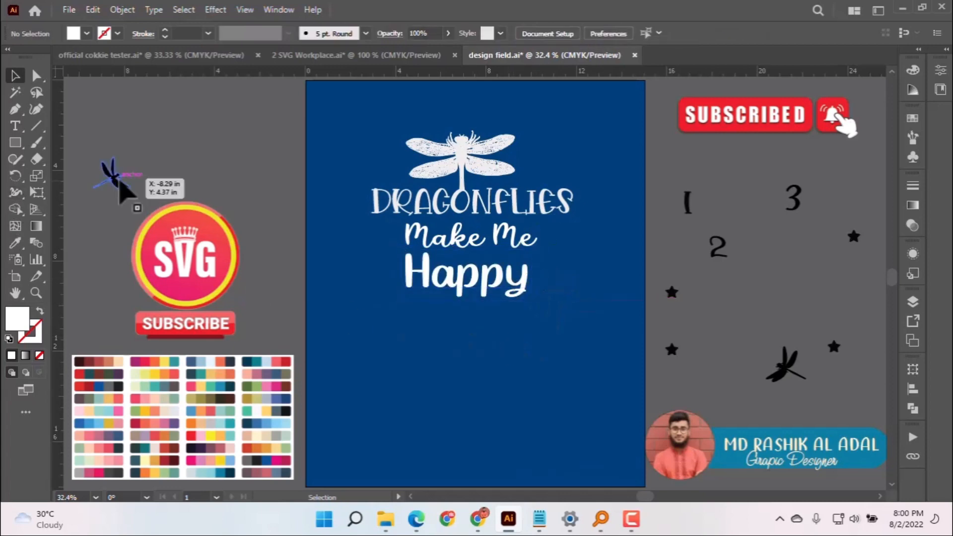
Step: Place the two small dragonflies on either side of "Happy" and fill them with the large dragonfly's off-white color
left_click_drag(119, 182, 392, 281)
left_click_drag(774, 382, 548, 285)
left_click(386, 284, "shift")
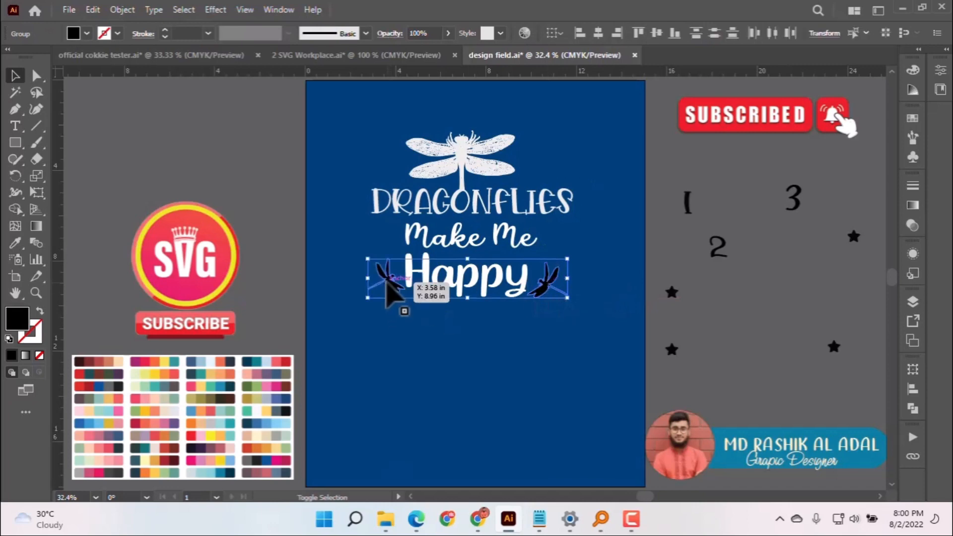
key("i")
left_click(462, 163)
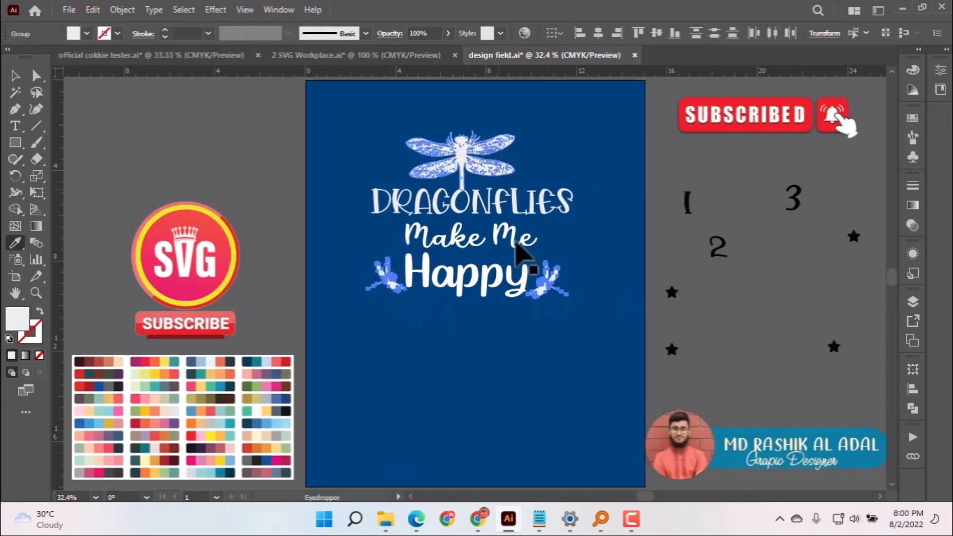
key("v")
left_click(504, 325)
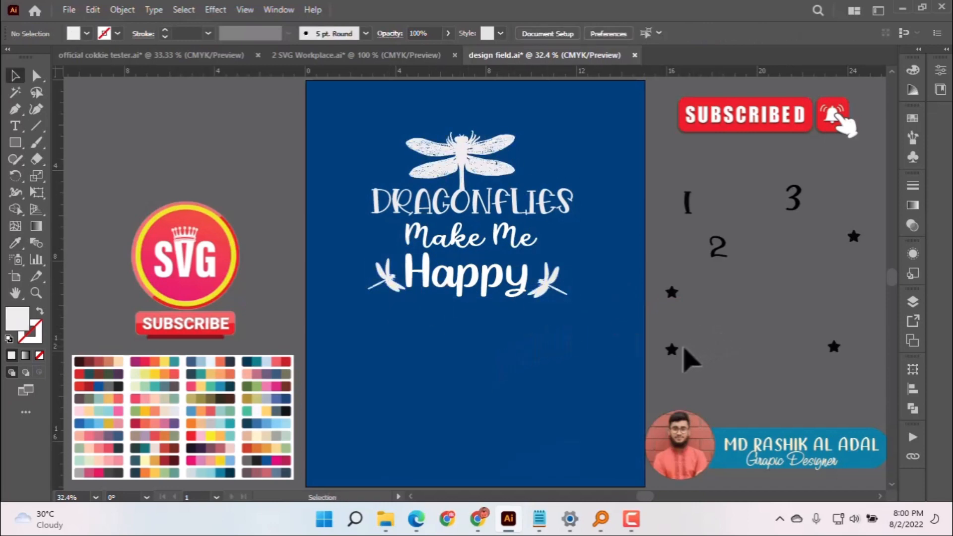
Step: Nudge "Happy" slightly right and fine-tune its spacing with the small dragonflies on both sides
scroll(432, 313, "up", 2)
scroll(681, 304, "up", 2)
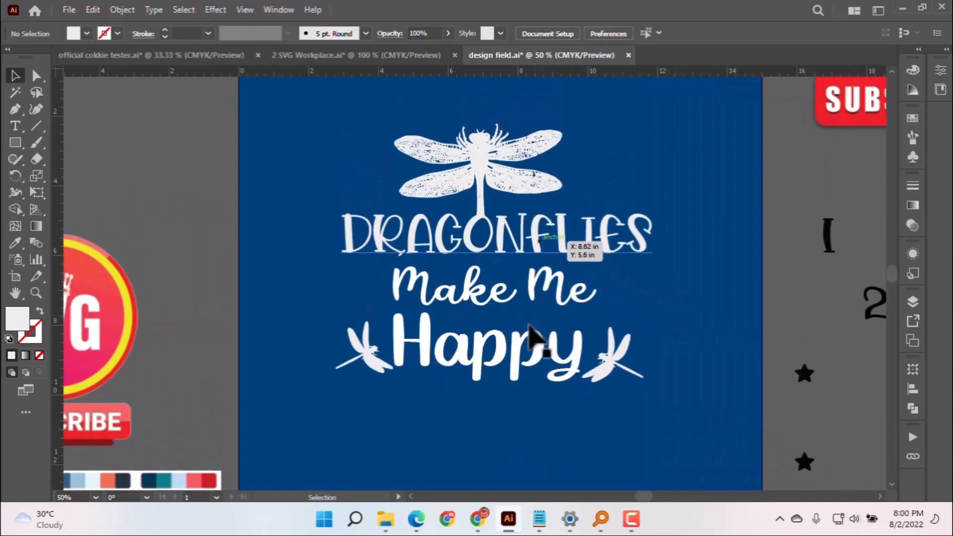
left_click_drag(506, 353, 510, 353)
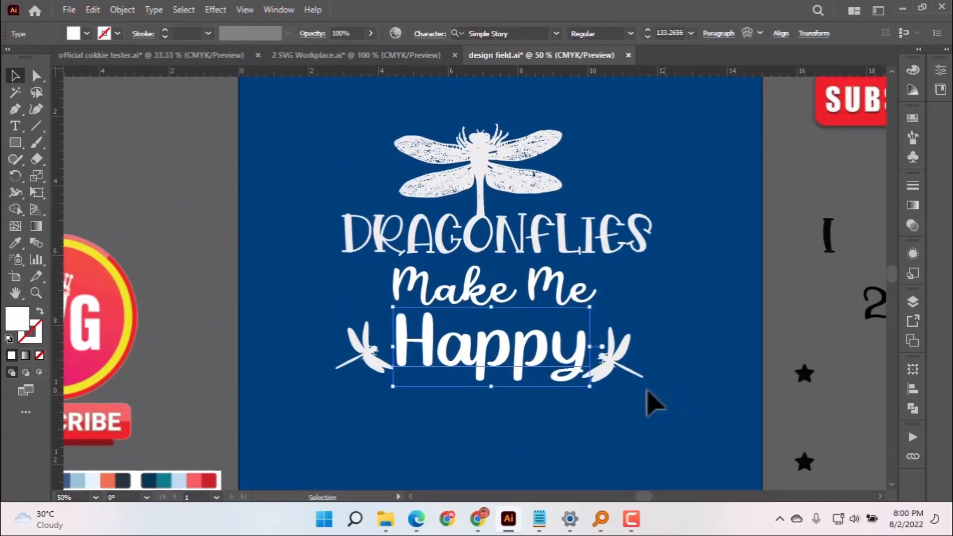
left_click_drag(615, 363, 617, 366)
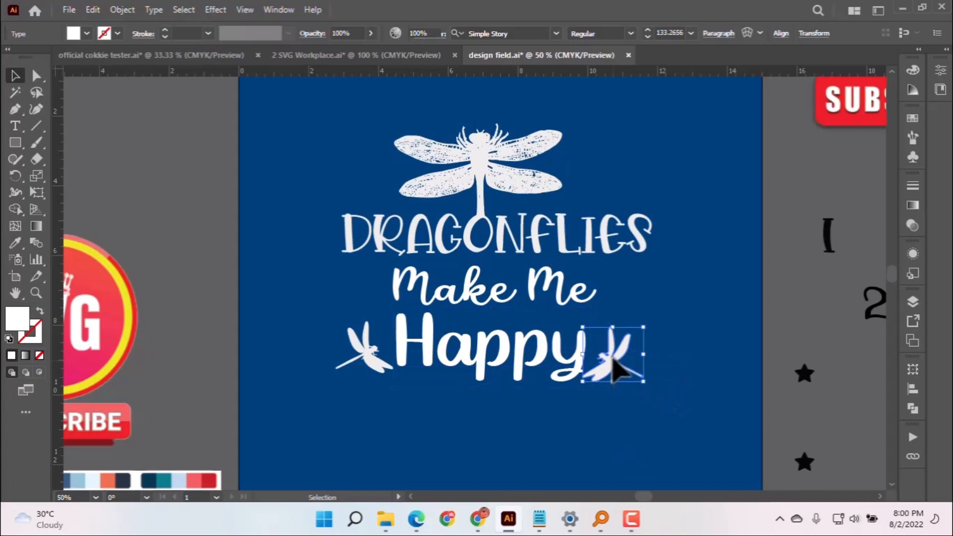
left_click(570, 415)
left_click(374, 376)
left_click(377, 415)
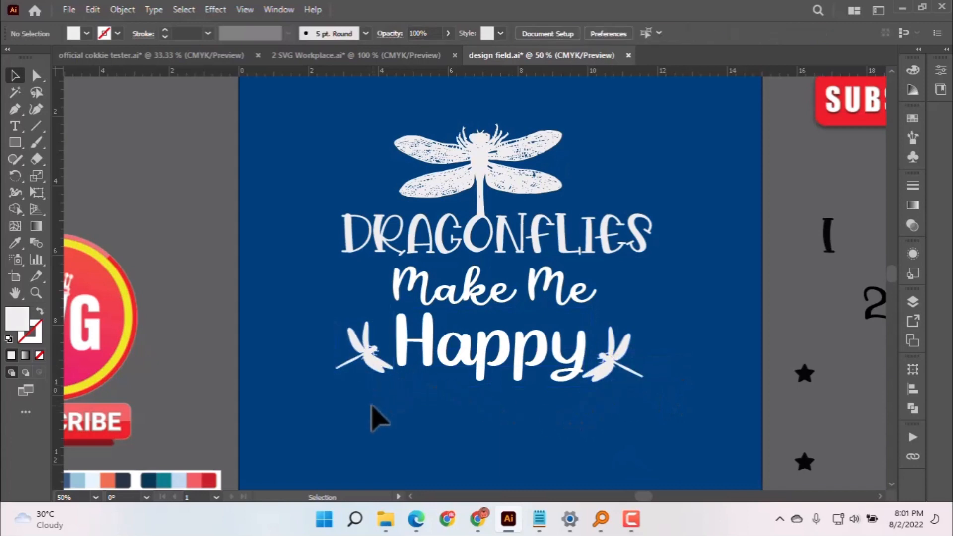
key("ctrl+0")
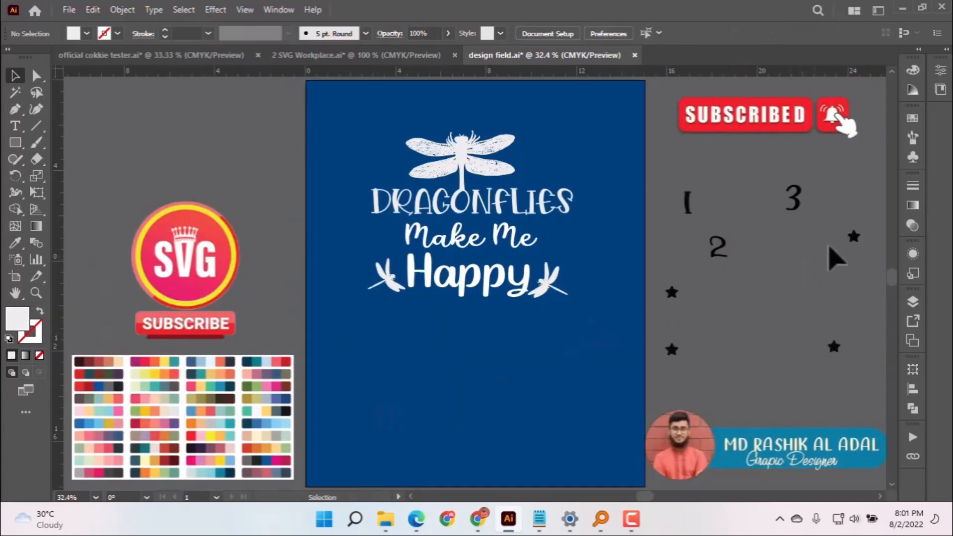
Step: Move the four stars onto the artboard, two beside the large dragonfly's lower wings and two beside "Make Me"
left_click_drag(854, 240, 389, 178)
left_click_drag(672, 293, 556, 190)
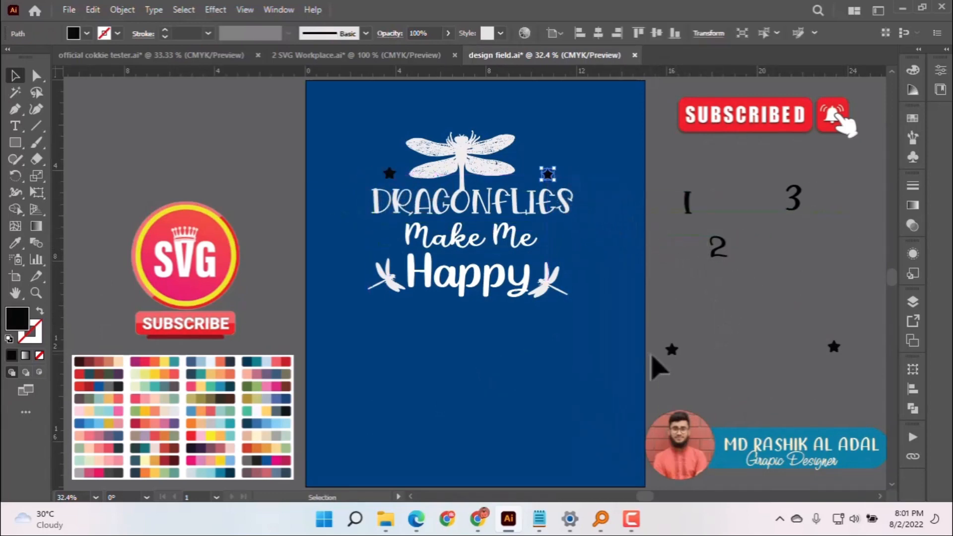
left_click_drag(671, 348, 550, 244)
left_click_drag(834, 346, 390, 247)
mouse_move(550, 250)
left_mouse_down()
mouse_move(557, 255)
mouse_move(558, 244)
mouse_move(550, 250)
left_mouse_up()
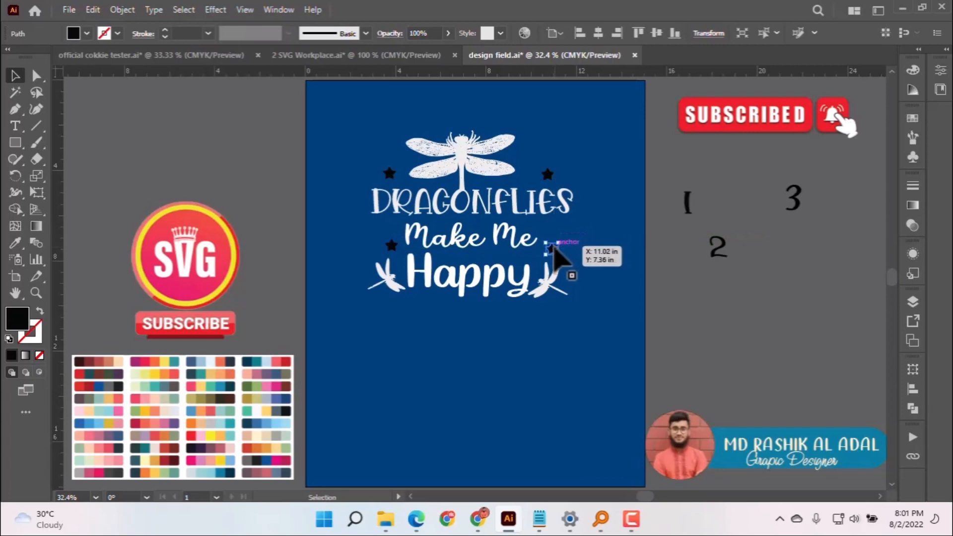
Step: Fill all four stars with the off-white color sampled from the large dragonfly
left_click(391, 245, "shift")
left_click(389, 173, "shift")
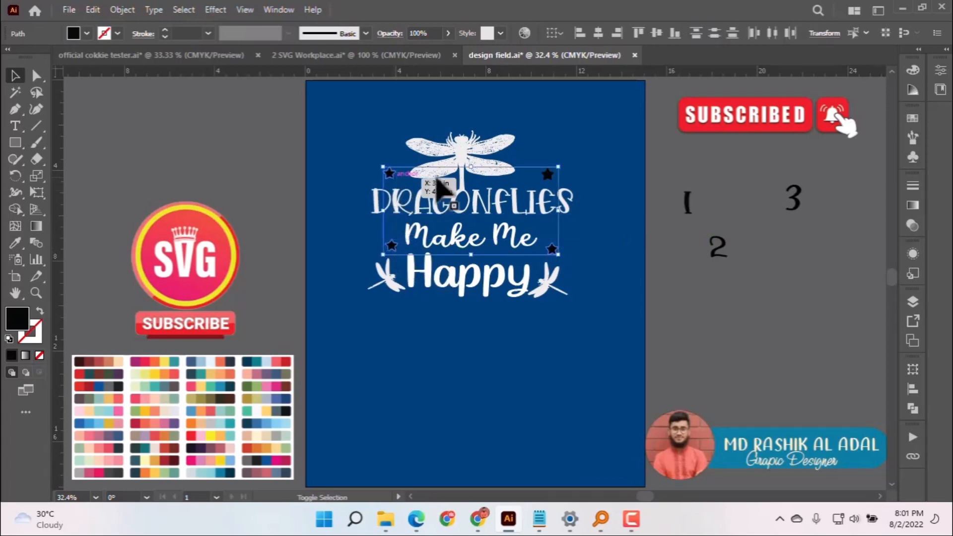
left_click(548, 174, "shift")
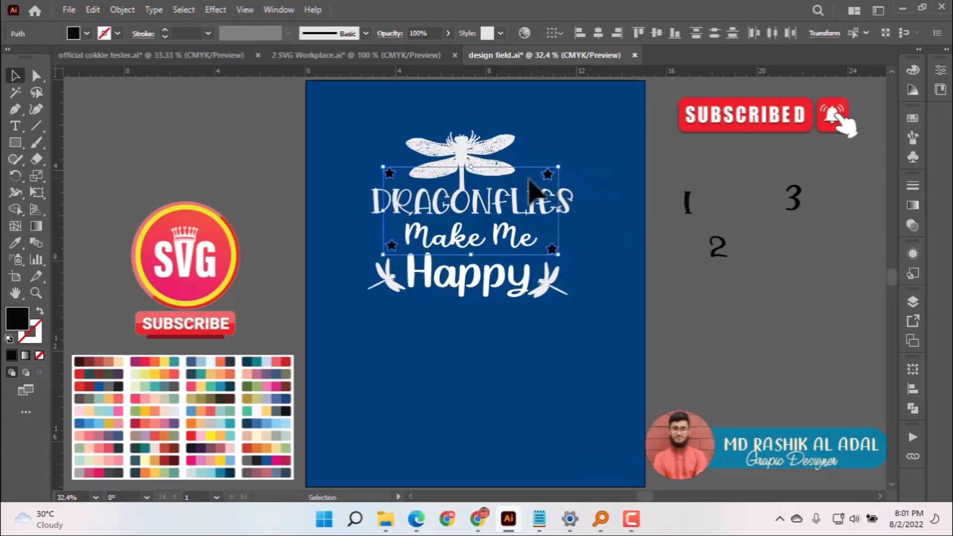
key("i")
left_click(474, 156)
key("v")
left_click(594, 257)
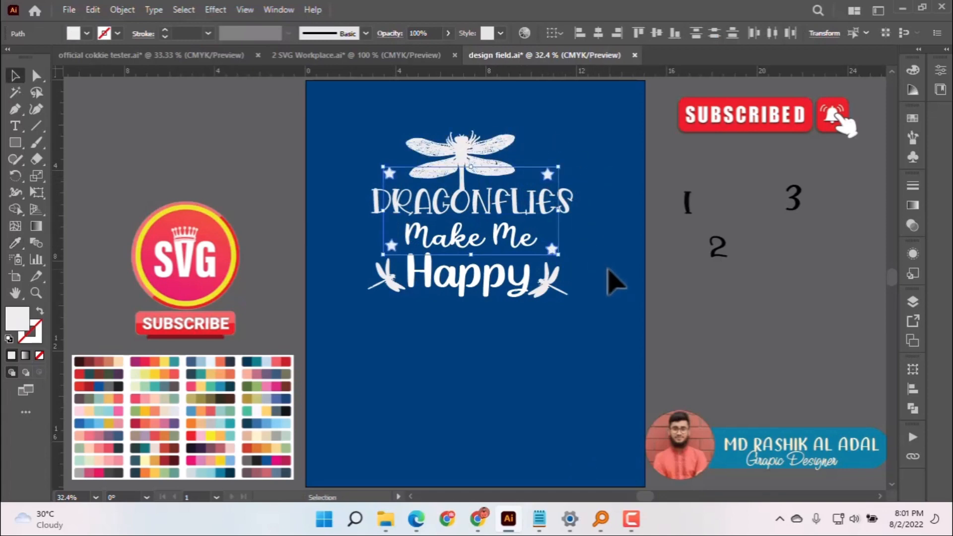
Step: Try the Segoe UI Emoji font on "Make Me" and bring up its glyph set
scroll(595, 347, "up", 1)
left_click(520, 266)
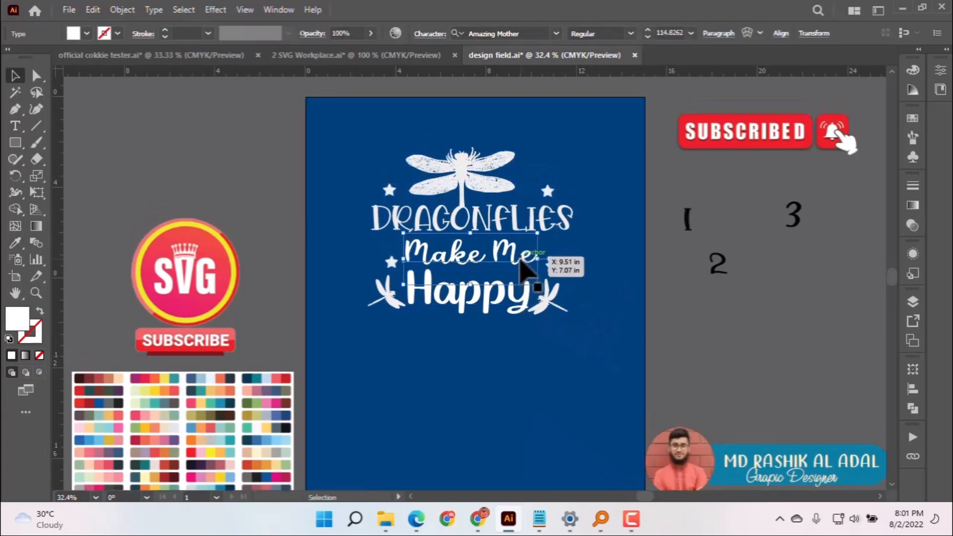
left_click(560, 33)
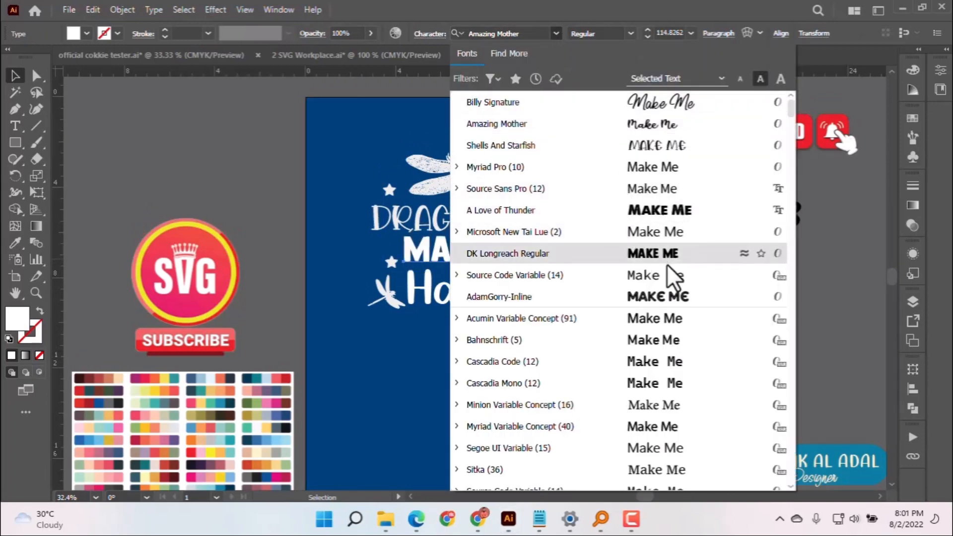
scroll(677, 406, "down", 3)
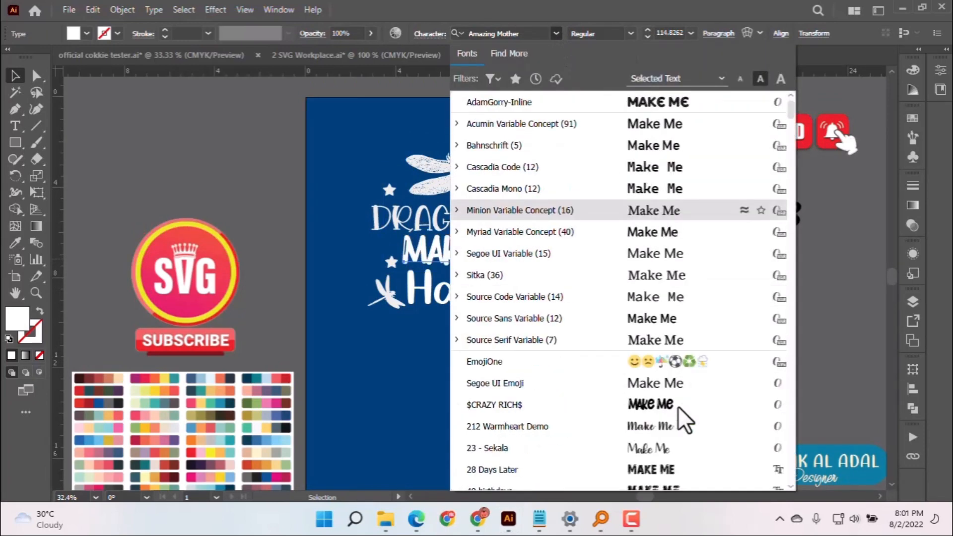
left_click(682, 386)
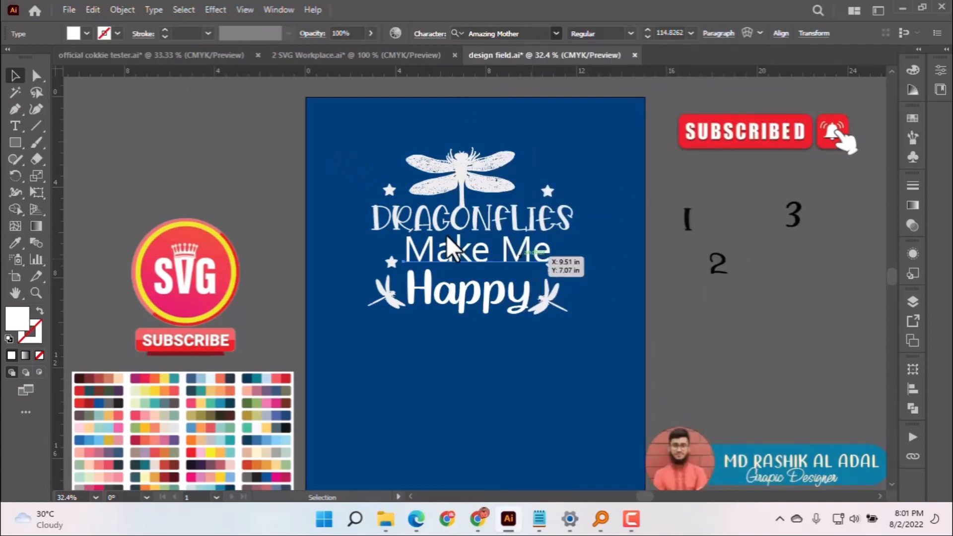
left_click(459, 254)
key("shift+alt+F11")
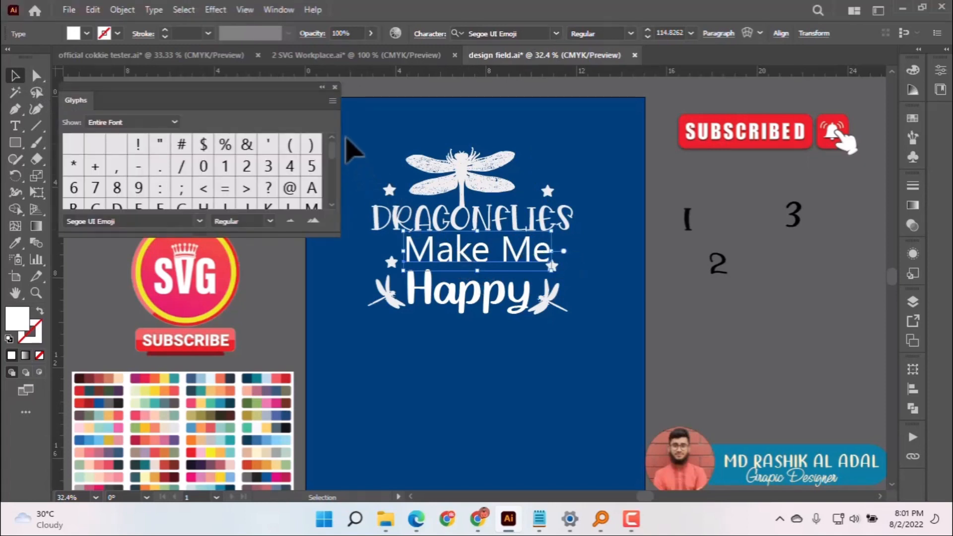
left_click(321, 88)
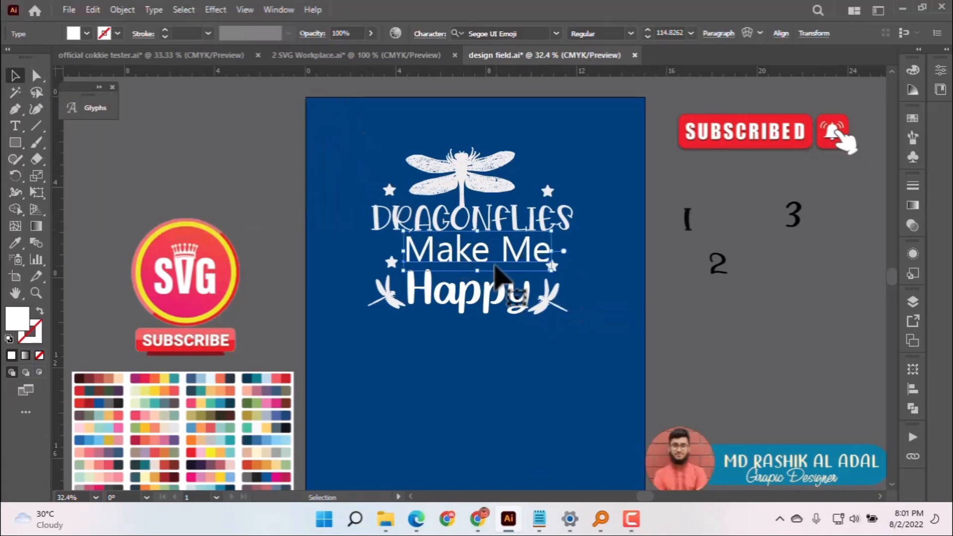
Step: Change "Make Me" to a bold handwritten font and center it between "DRAGONFLIES" and "Happy"
left_click(556, 33)
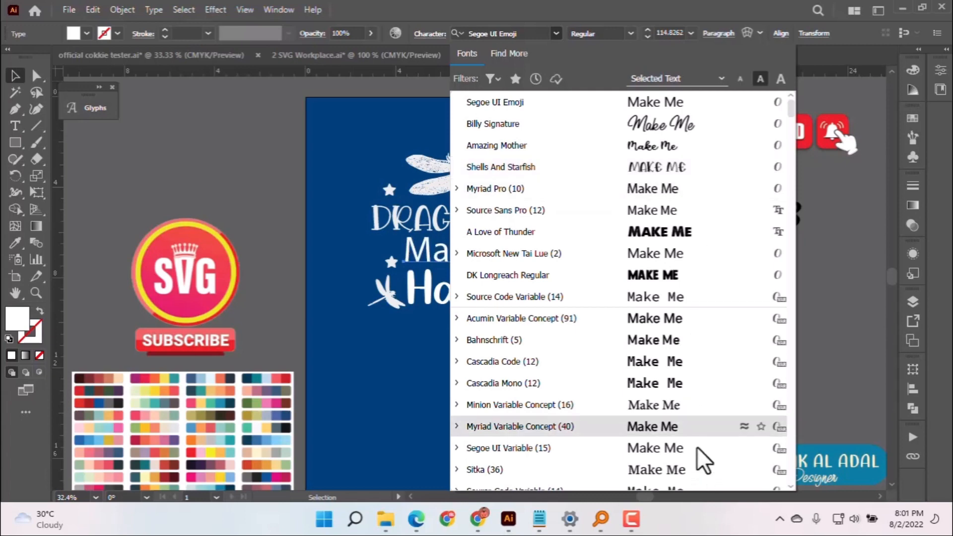
scroll(701, 458, "down", 5)
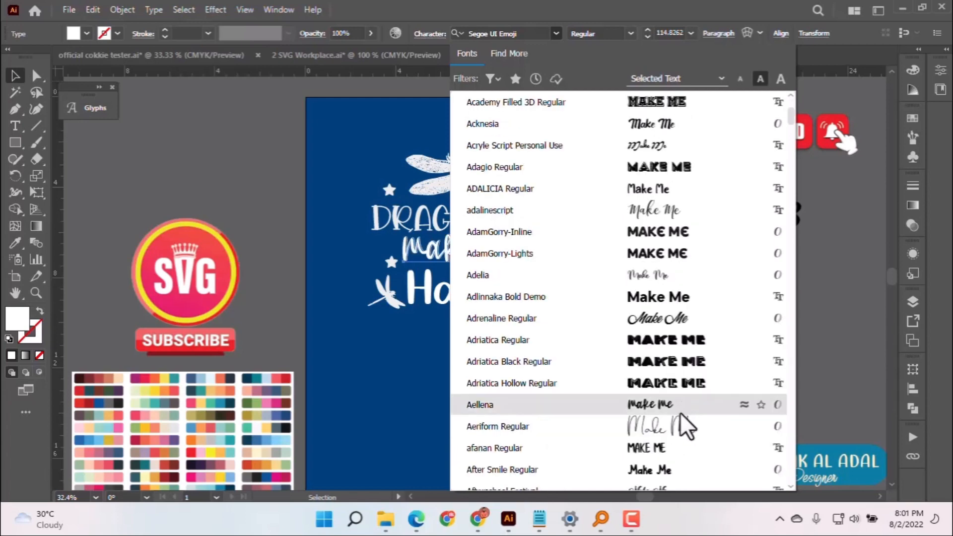
left_click(658, 470)
left_click_drag(502, 262, 521, 257)
left_click(546, 355)
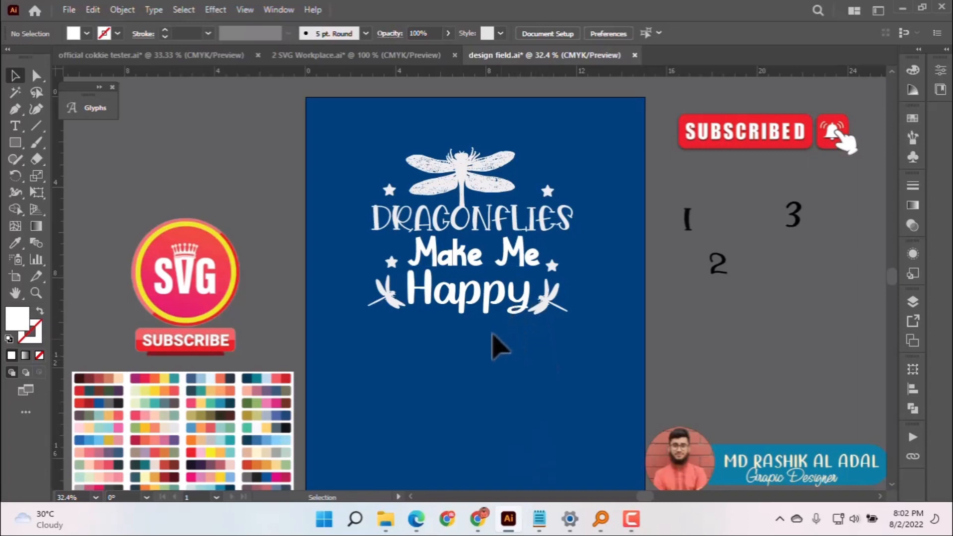
Step: Group all the text, dragonflies and stars of the design on the blue artboard
left_click_drag(606, 348, 324, 109)
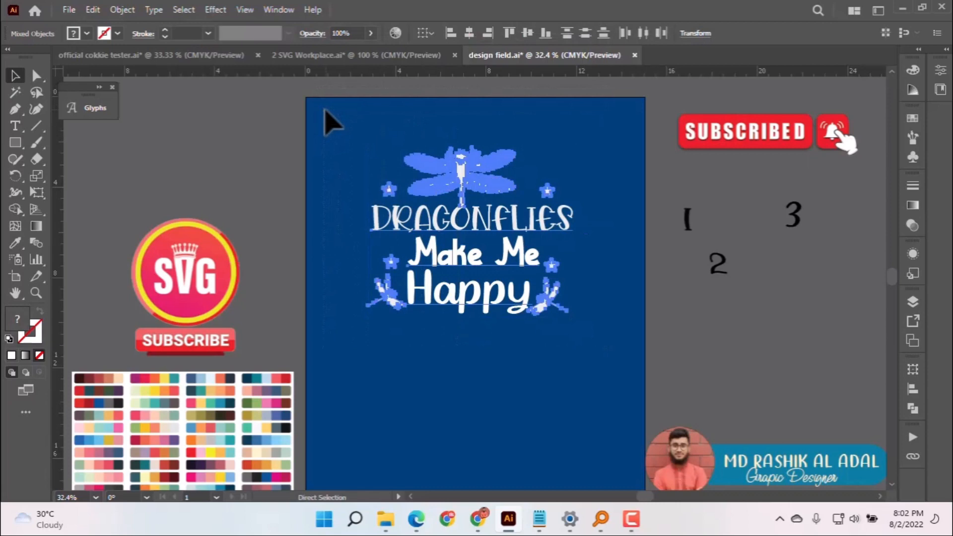
key("ctrl+g")
left_click(123, 9)
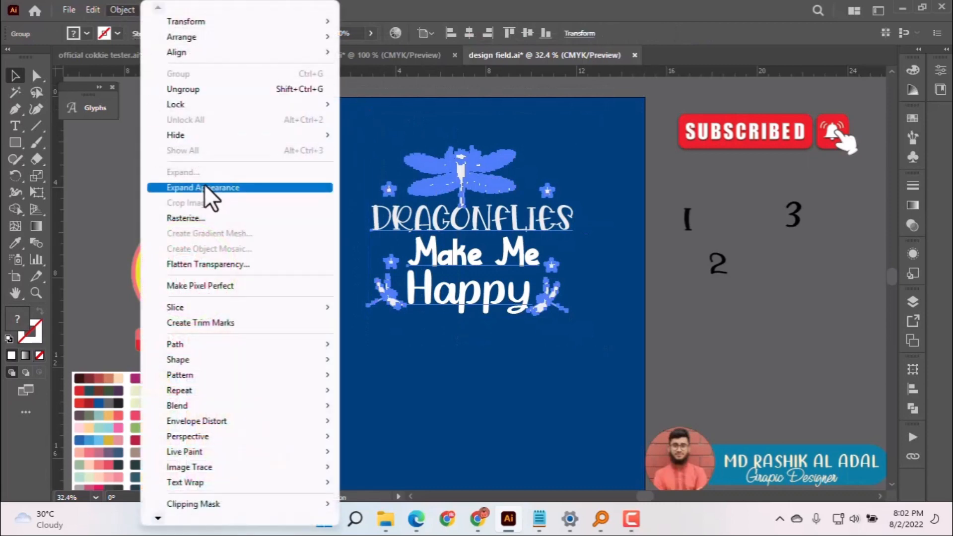
left_click(484, 189)
right_click(483, 188)
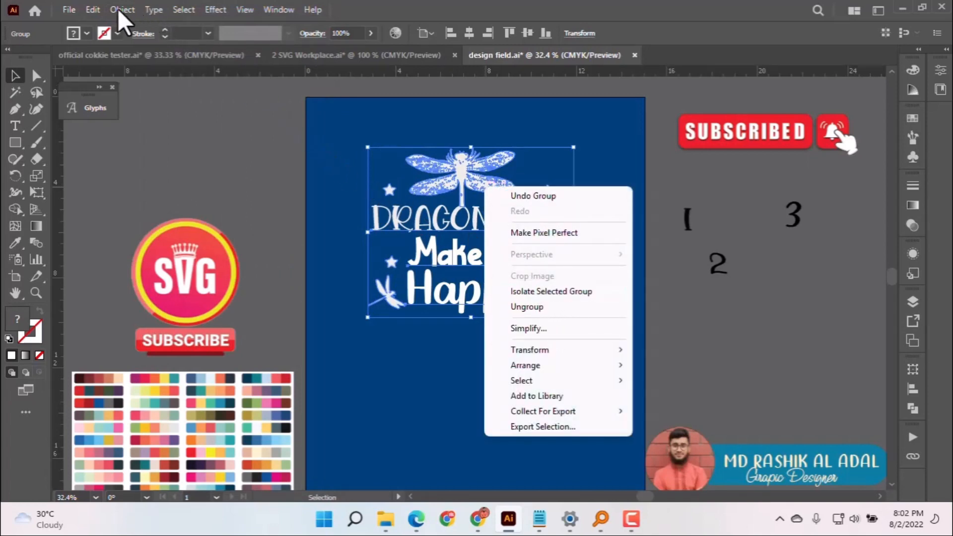
left_click(424, 186)
left_click(365, 144)
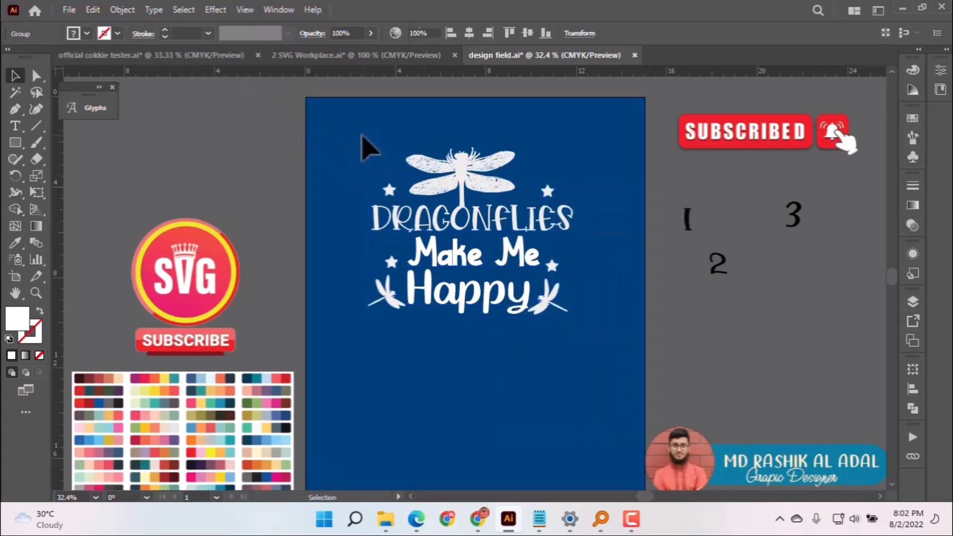
Step: Expand the appearance of the grouped design and expand its text into editable shapes
left_click_drag(628, 382, 620, 373)
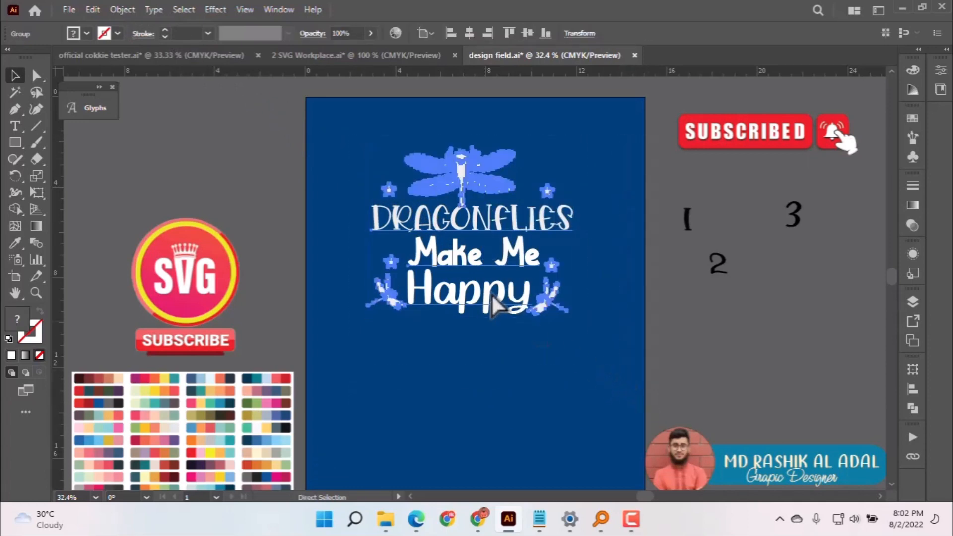
left_click(132, 15)
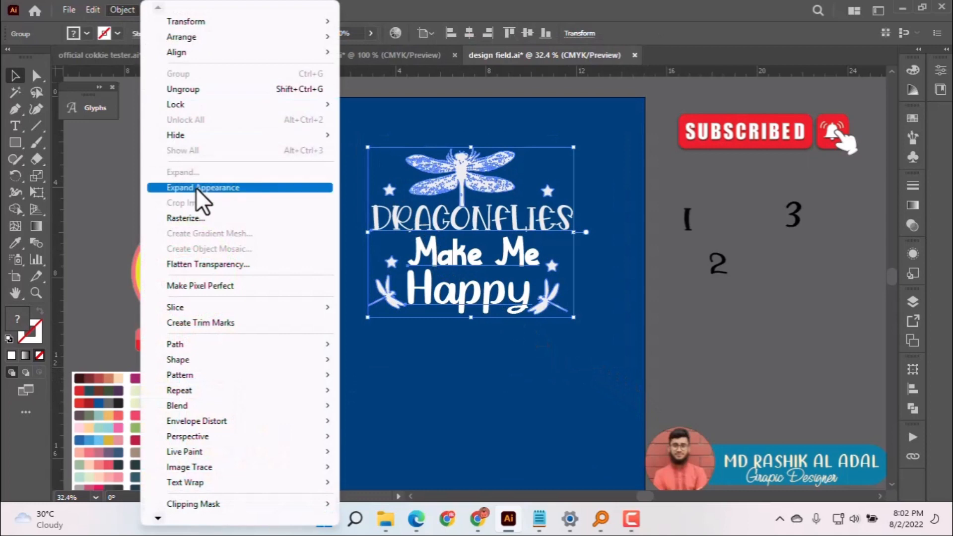
left_click(197, 188)
left_click(122, 10)
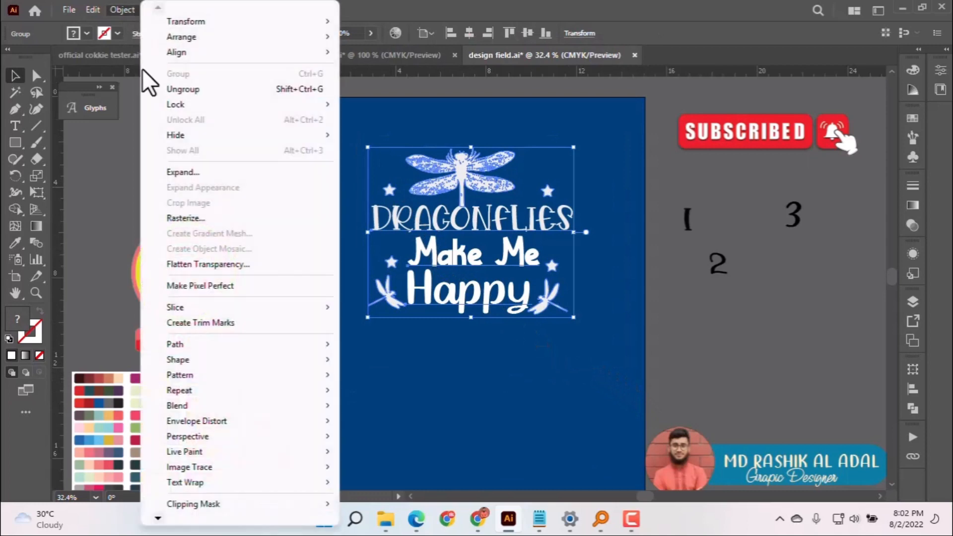
left_click(175, 171)
left_click(454, 341)
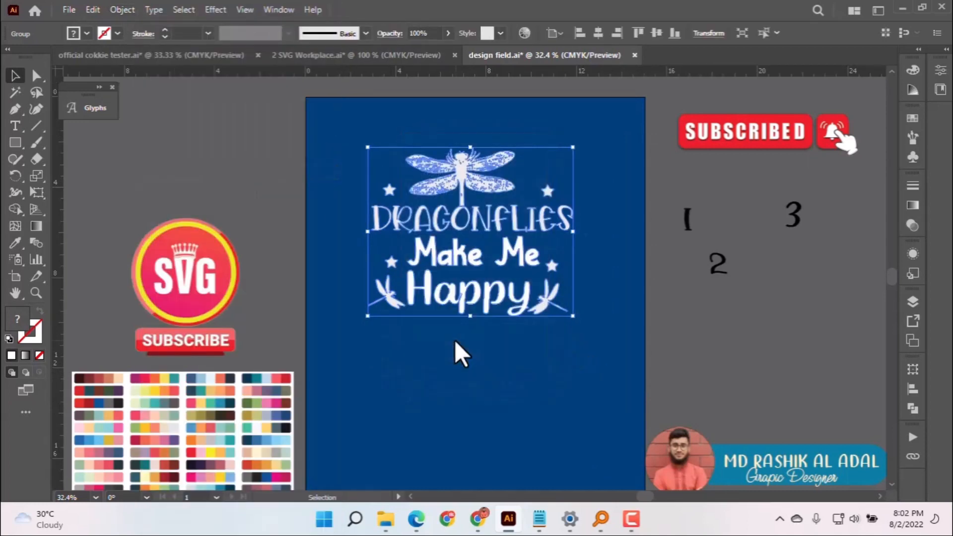